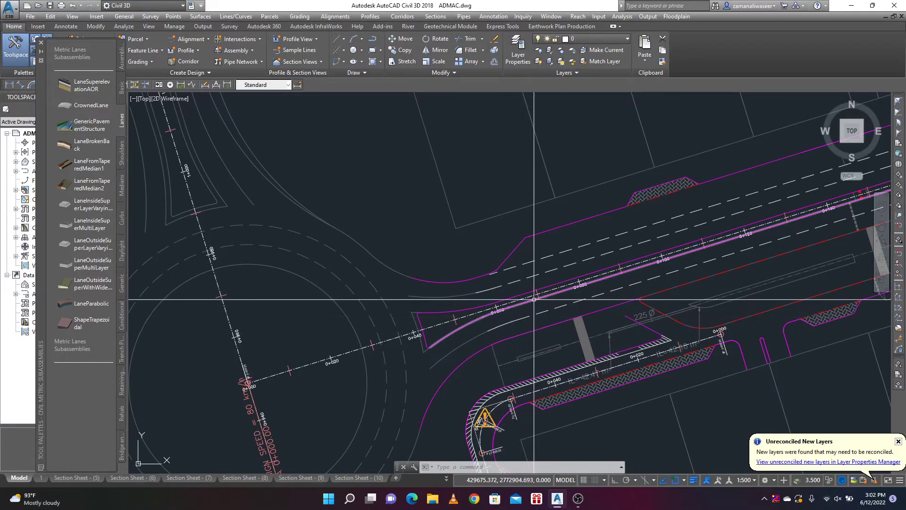
{"action": "scroll", "coordinate": [534, 299], "scroll_direction": "down", "scroll_amount": 4}
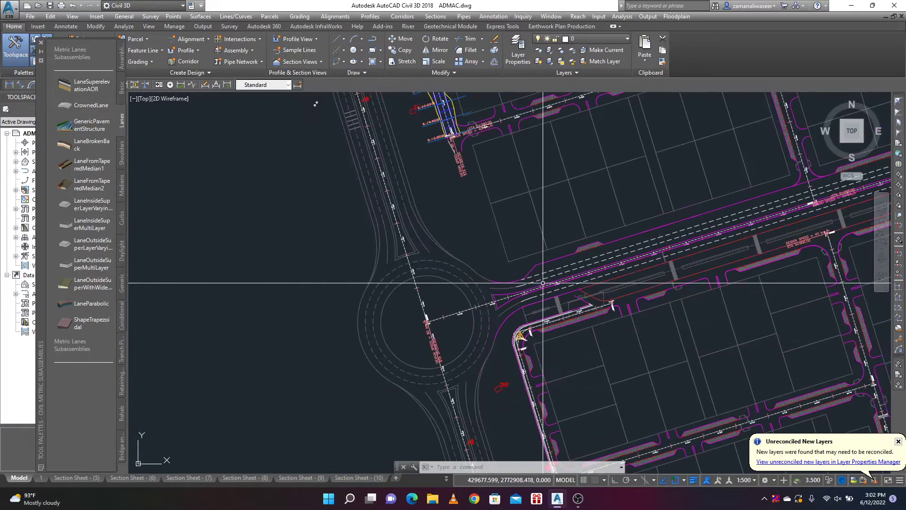
{"action": "scroll", "coordinate": [538, 286], "scroll_direction": "up", "scroll_amount": 4}
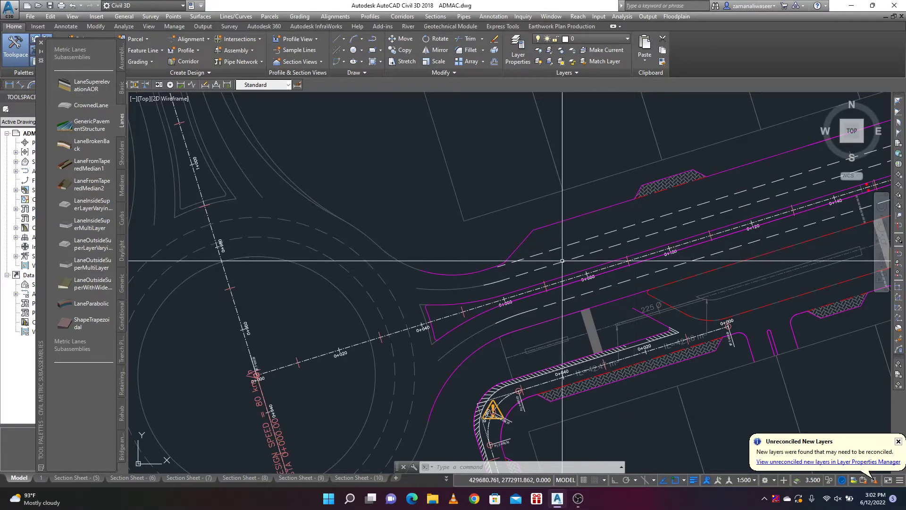
{"action": "scroll", "coordinate": [472, 268], "scroll_direction": "down", "scroll_amount": 4}
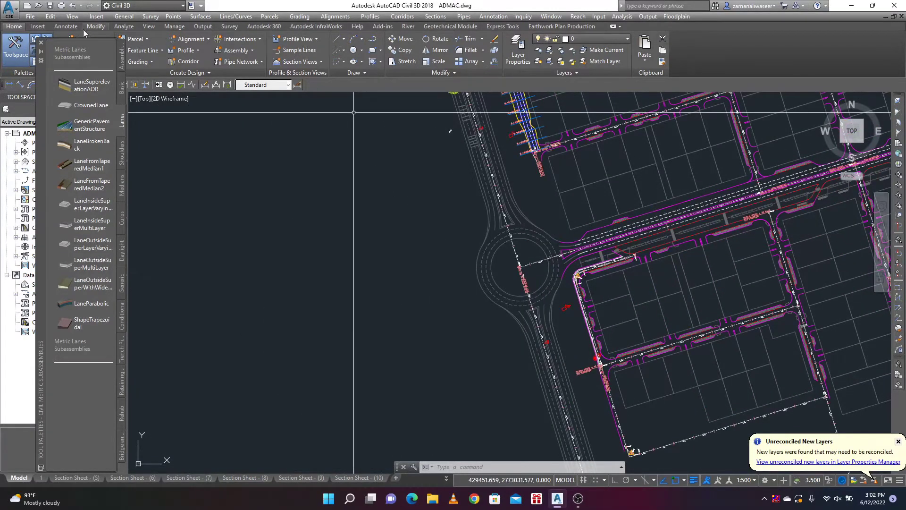
Close the subassembly palettes and start a new assembly named "main road", keeping its type as Other.
{"action": "left_click", "coordinate": [41, 43]}
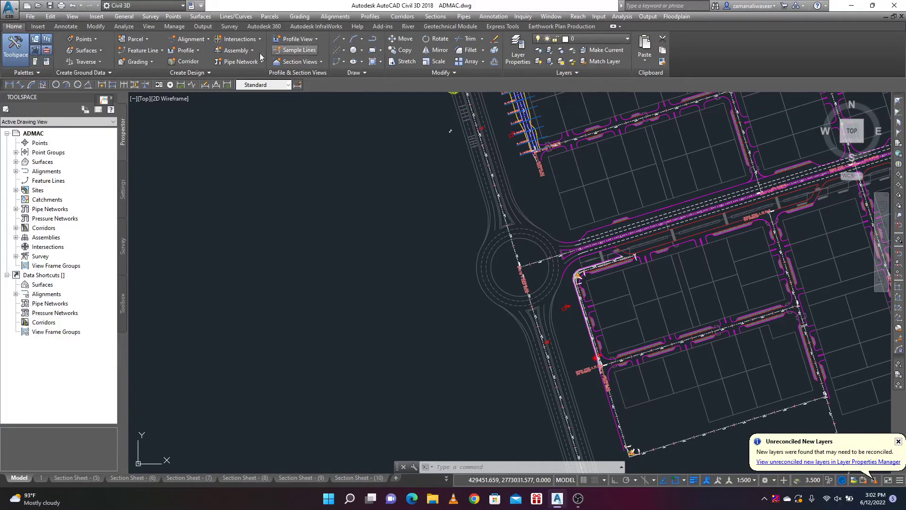
{"action": "left_click", "coordinate": [245, 50]}
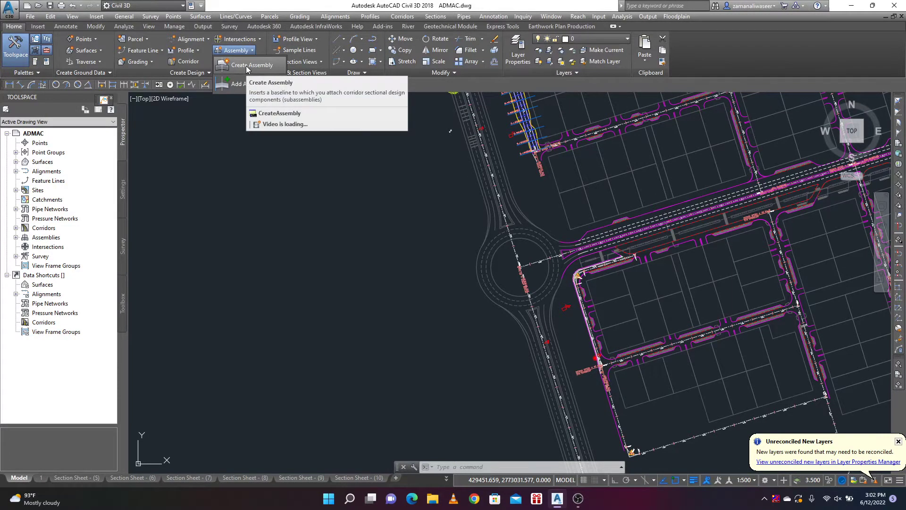
{"action": "left_click", "coordinate": [246, 66]}
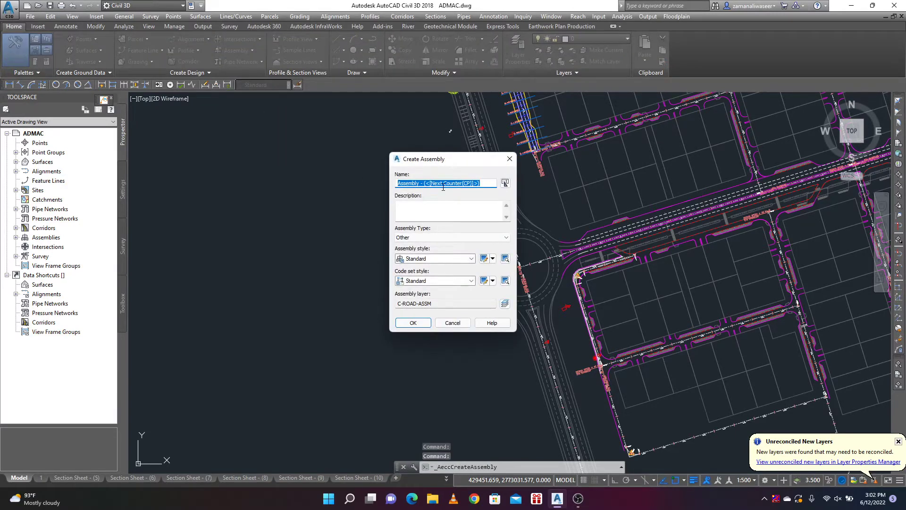
{"action": "type", "text": "mai"}
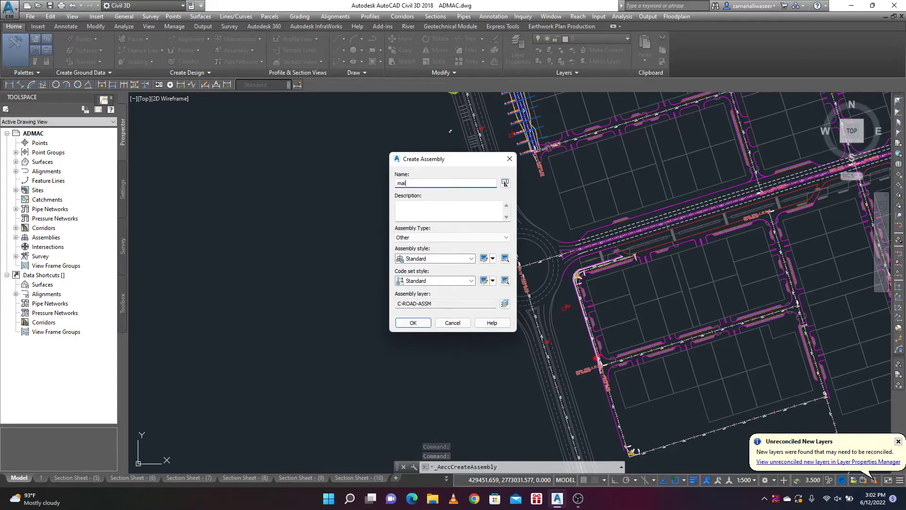
{"action": "type", "text": "n road"}
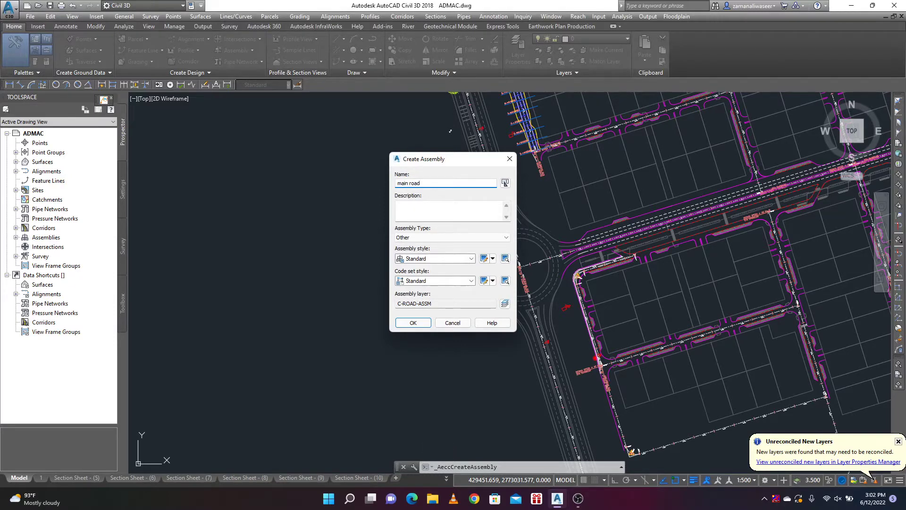
{"action": "left_click", "coordinate": [429, 237]}
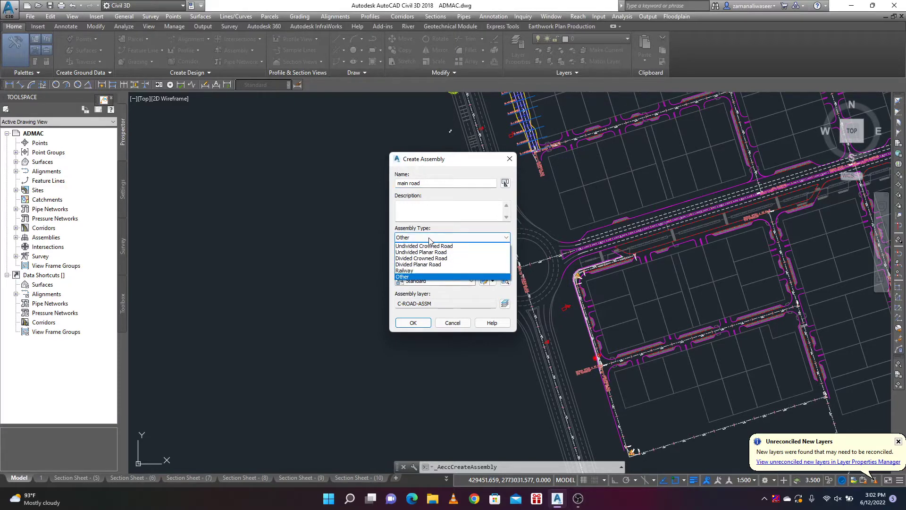
{"action": "left_click", "coordinate": [429, 237]}
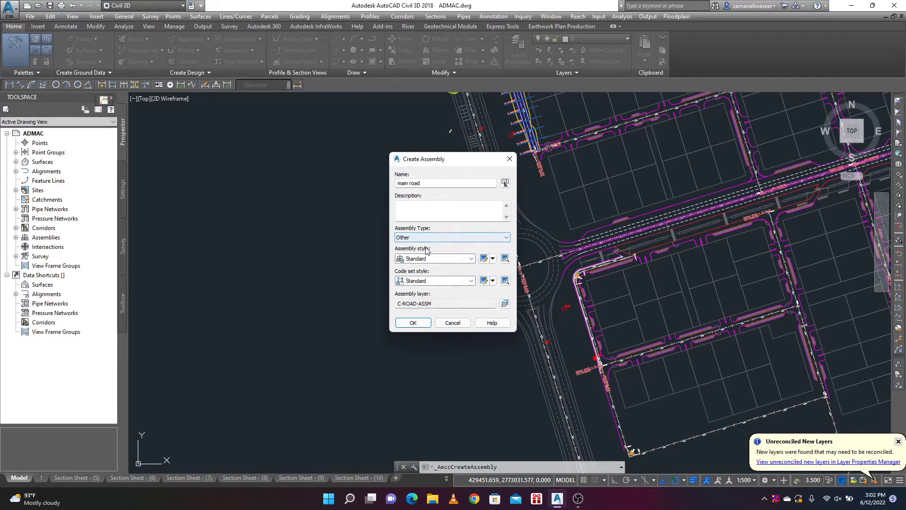
Give the assembly the Basic style and the customised All Codes with No Shading code set style, and confirm the settings.
{"action": "left_click", "coordinate": [438, 259]}
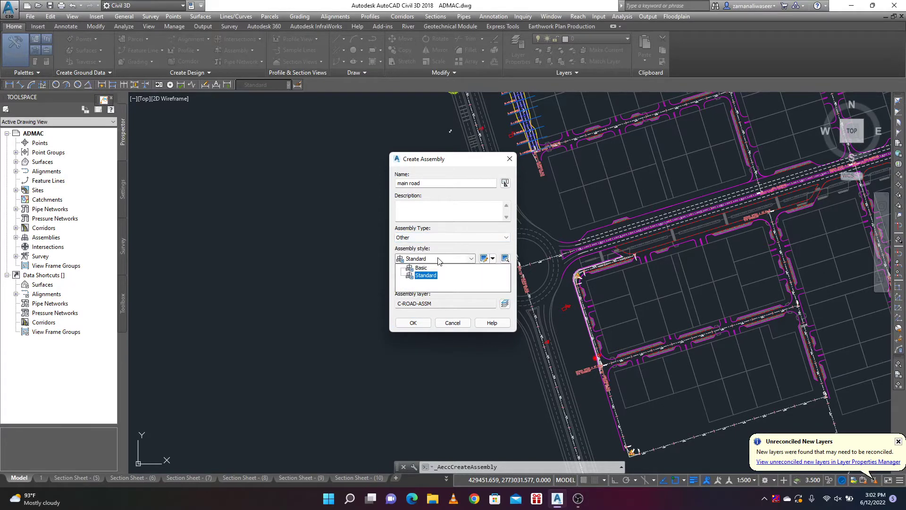
{"action": "left_click", "coordinate": [420, 268]}
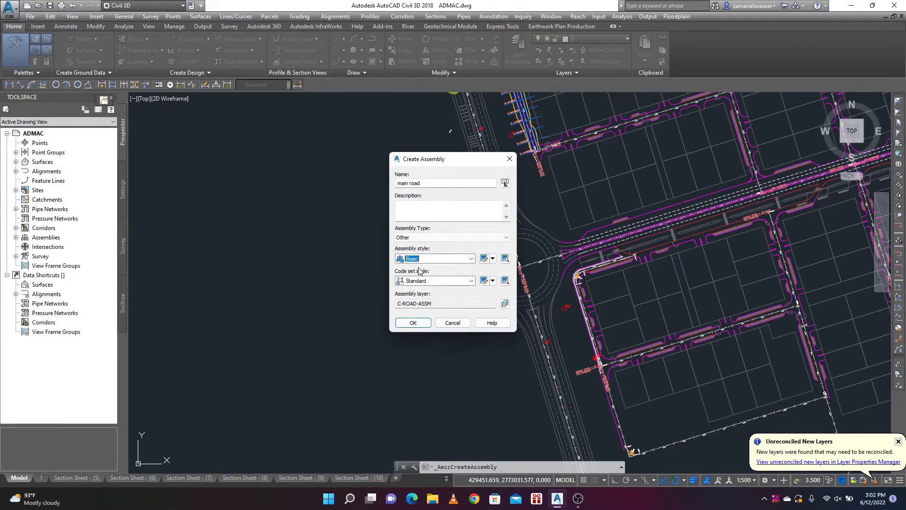
{"action": "left_click", "coordinate": [432, 282]}
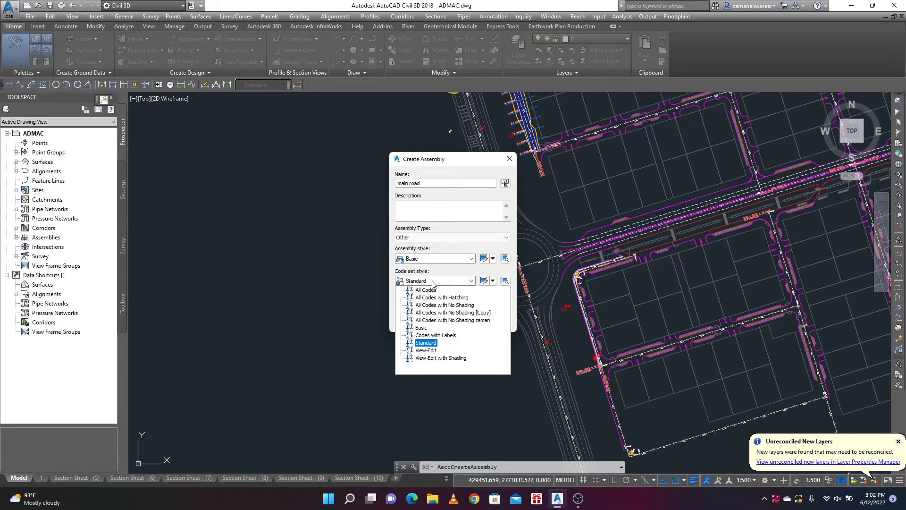
{"action": "left_click", "coordinate": [454, 320]}
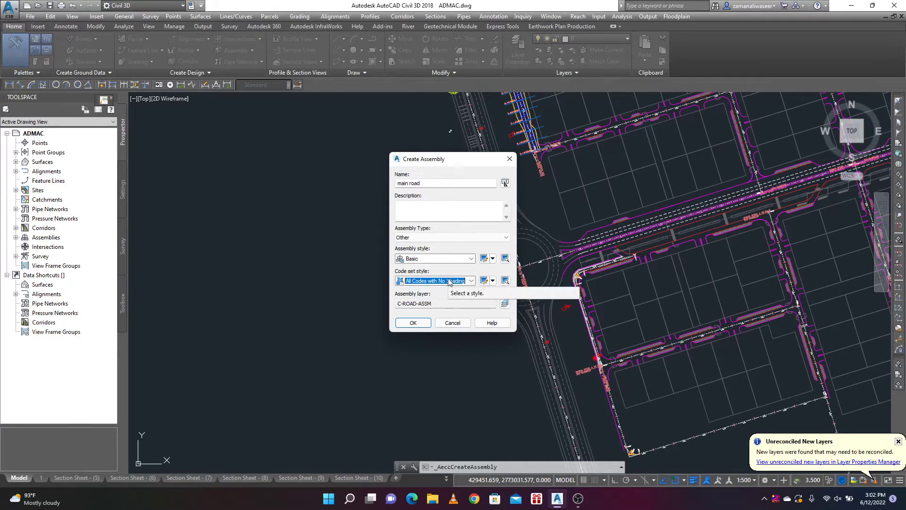
{"action": "left_click", "coordinate": [413, 323]}
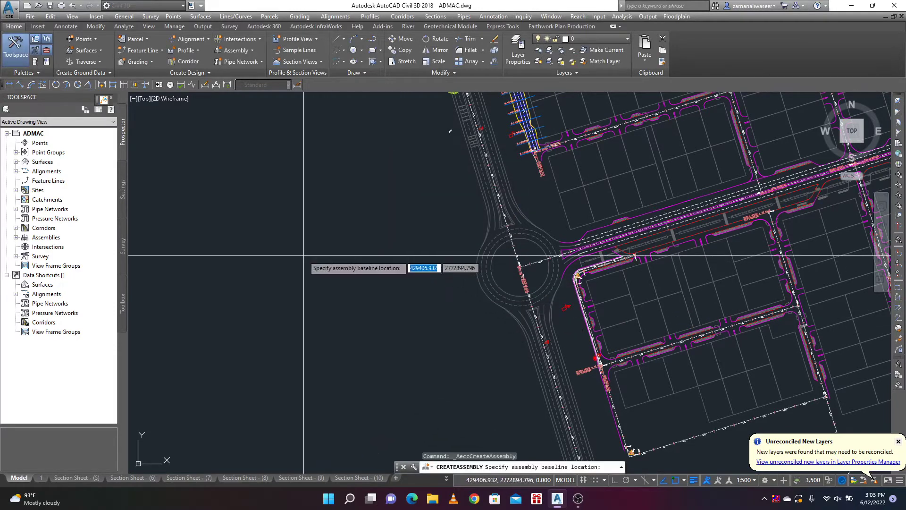
Place the main road assembly's baseline in the empty area west of the roundabout.
{"action": "left_click", "coordinate": [510, 283]}
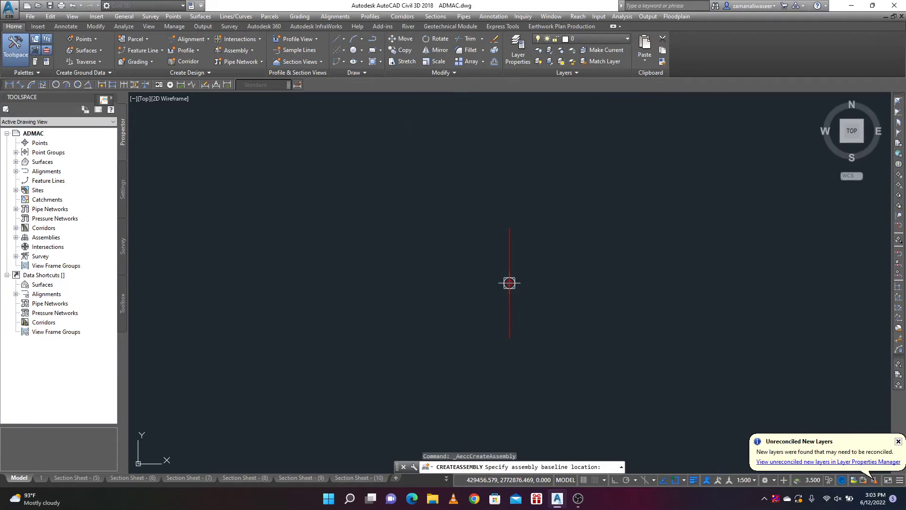
{"action": "scroll", "coordinate": [526, 289], "scroll_direction": "up", "scroll_amount": 4}
{"action": "middle_click_drag", "start_coordinate": [492, 281], "coordinate": [472, 274]}
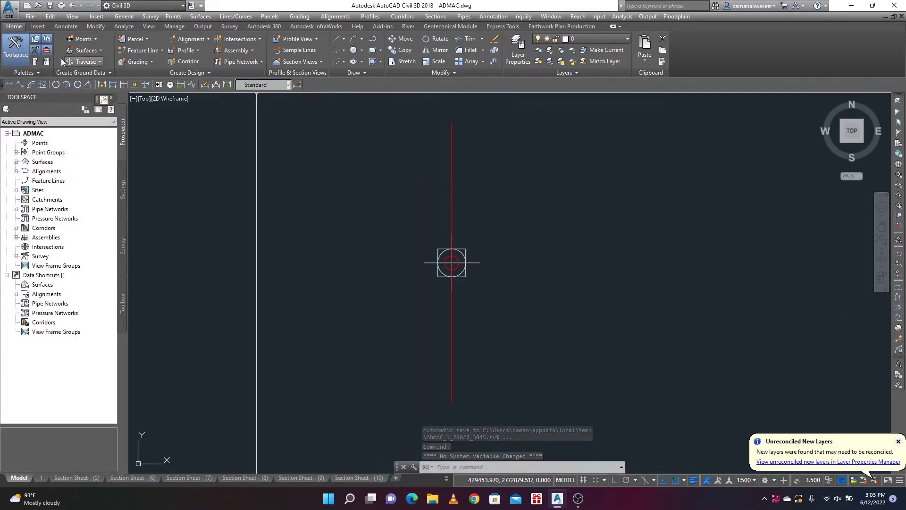
Start a right-side LaneSuperelevationAOR subassembly with a width of 1 m and a default slope of 0%.
{"action": "left_click", "coordinate": [34, 62]}
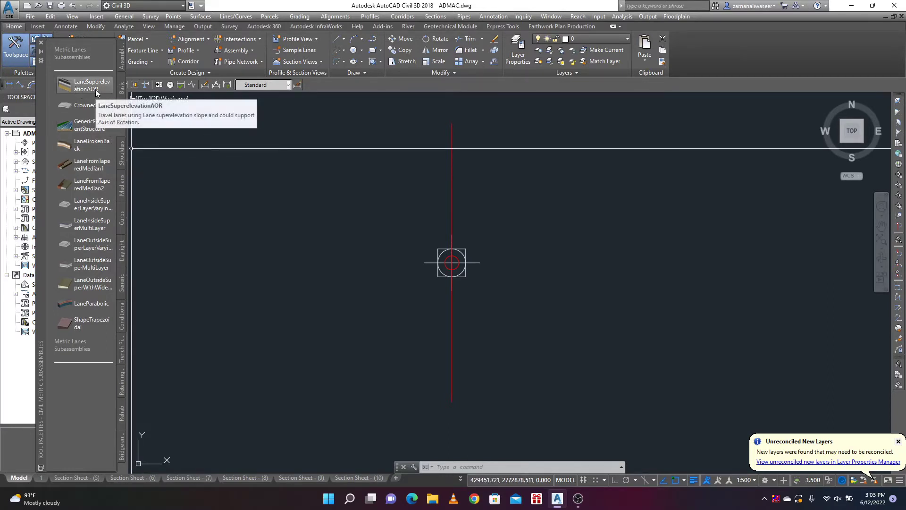
{"action": "left_click", "coordinate": [76, 87]}
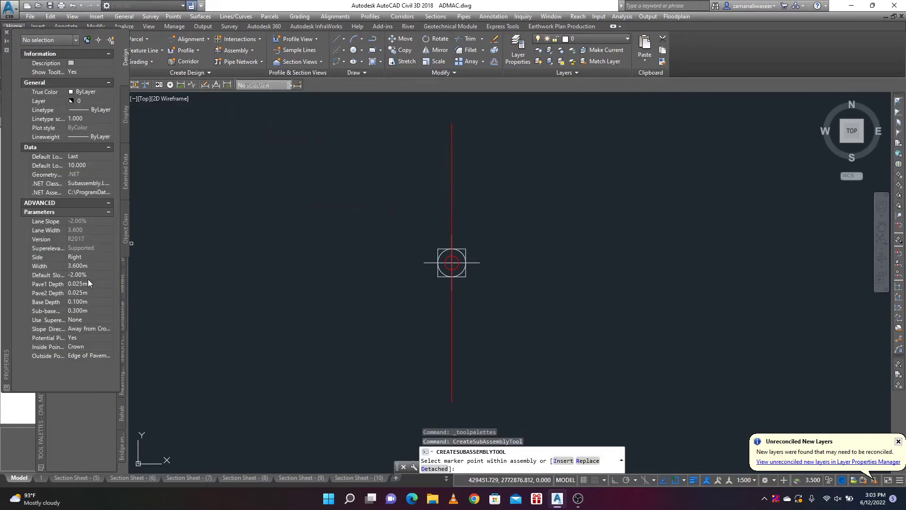
{"action": "left_click", "coordinate": [88, 266]}
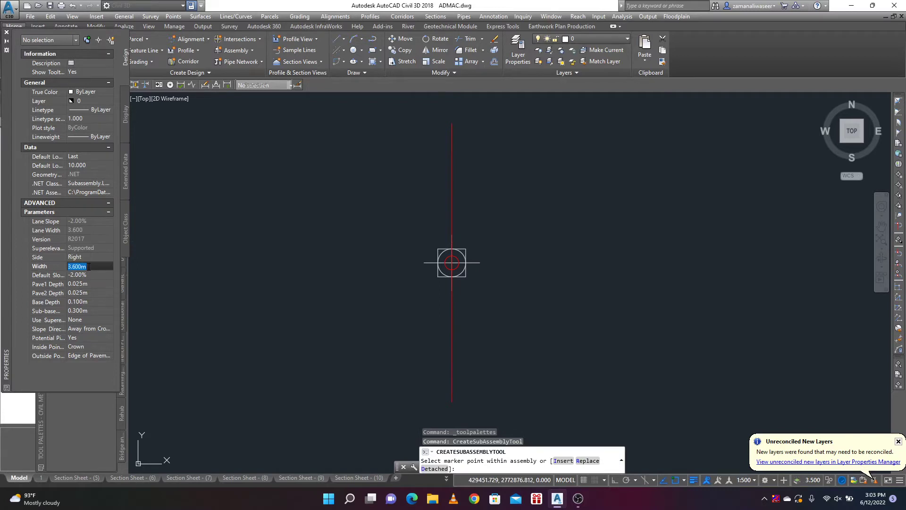
{"action": "type", "text": "1"}
{"action": "left_click", "coordinate": [89, 275]}
{"action": "type", "text": "0"}
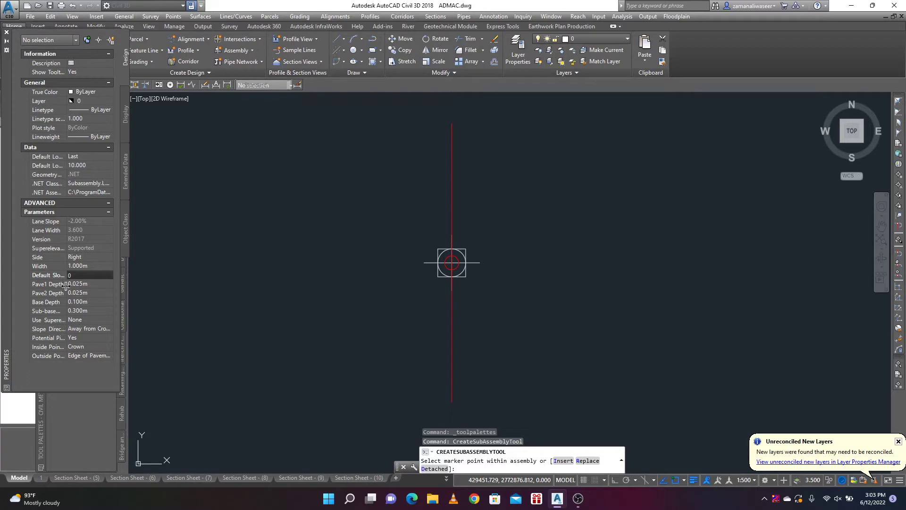
Set Pave1 depth to 0.070 m and Pave2 and base depths to 0, and attach the lane to the assembly baseline marker.
{"action": "left_click", "coordinate": [93, 284]}
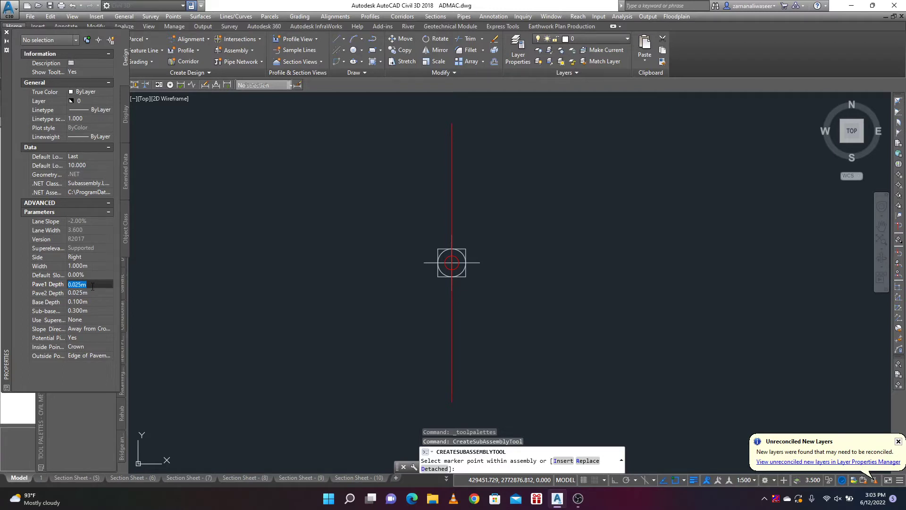
{"action": "type", "text": "."}
{"action": "left_click", "coordinate": [99, 292]}
{"action": "type", "text": "0"}
{"action": "left_click", "coordinate": [93, 301]}
{"action": "type", "text": "0"}
{"action": "left_click", "coordinate": [90, 312]}
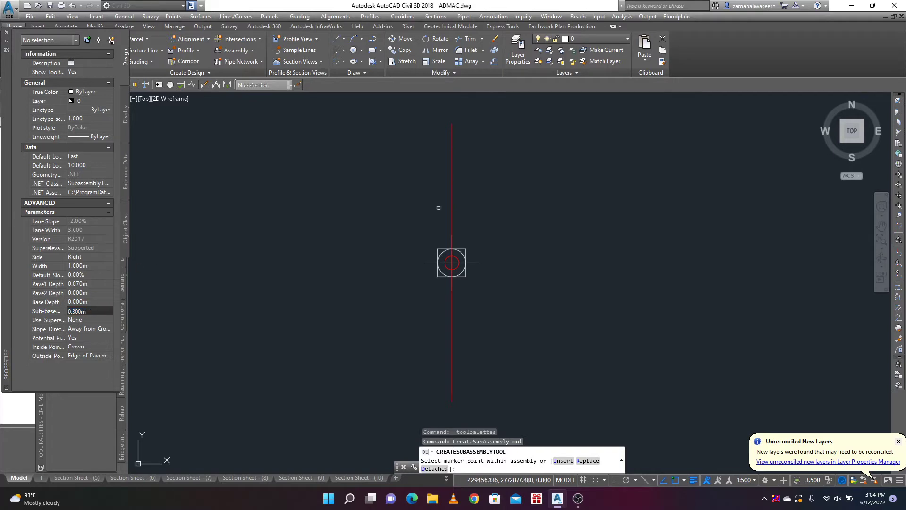
{"action": "left_click", "coordinate": [451, 263]}
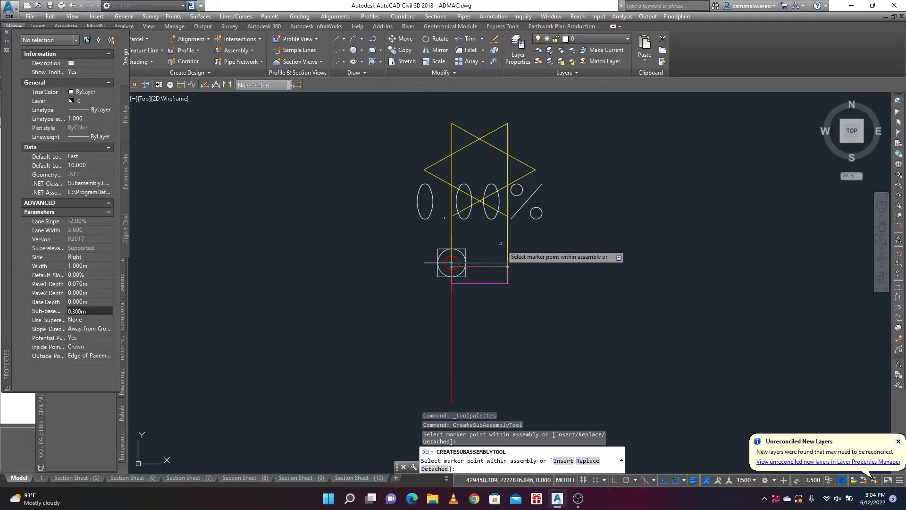
Attach a right-side BasicCurb subassembly with its default dimensions to the upper outer marker of the 1 m lane.
{"action": "scroll", "coordinate": [506, 278], "scroll_direction": "up", "scroll_amount": 3}
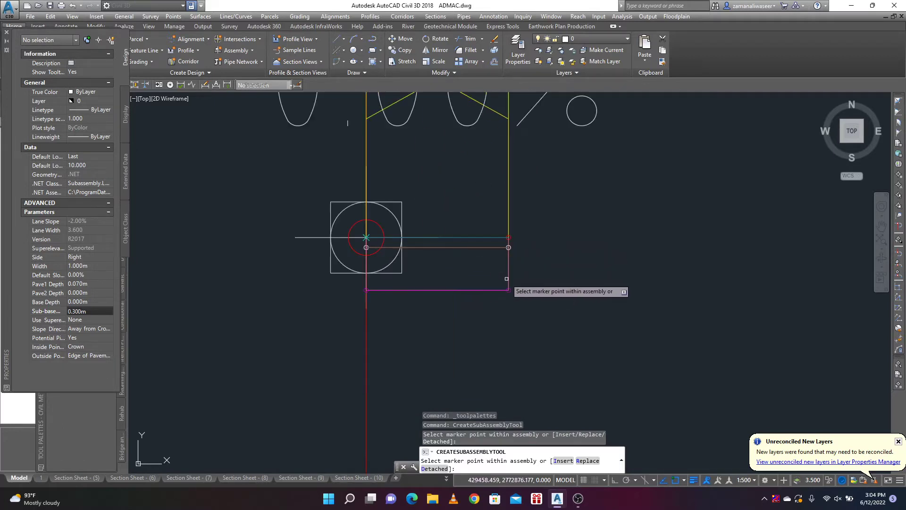
{"action": "middle_click_drag", "start_coordinate": [535, 266], "coordinate": [506, 262]}
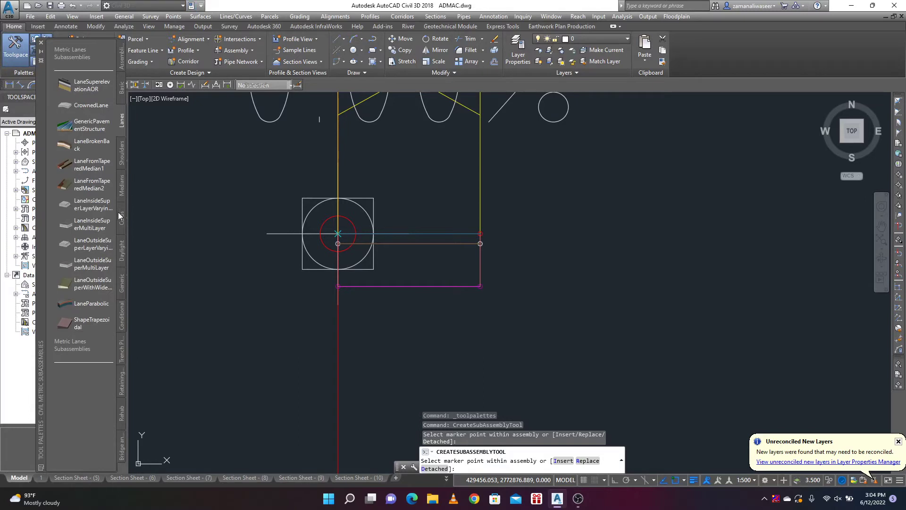
{"action": "left_click", "coordinate": [120, 96]}
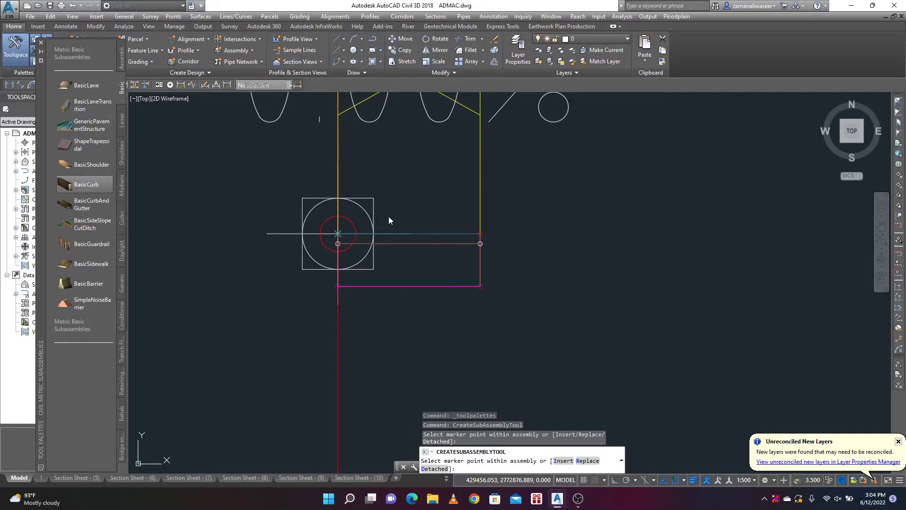
{"action": "scroll", "coordinate": [467, 235], "scroll_direction": "up", "scroll_amount": 4}
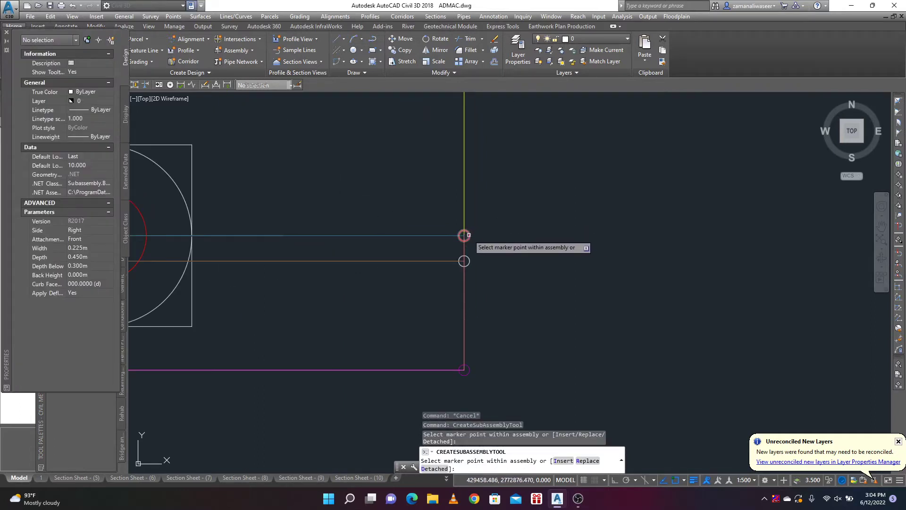
{"action": "left_click", "coordinate": [464, 235]}
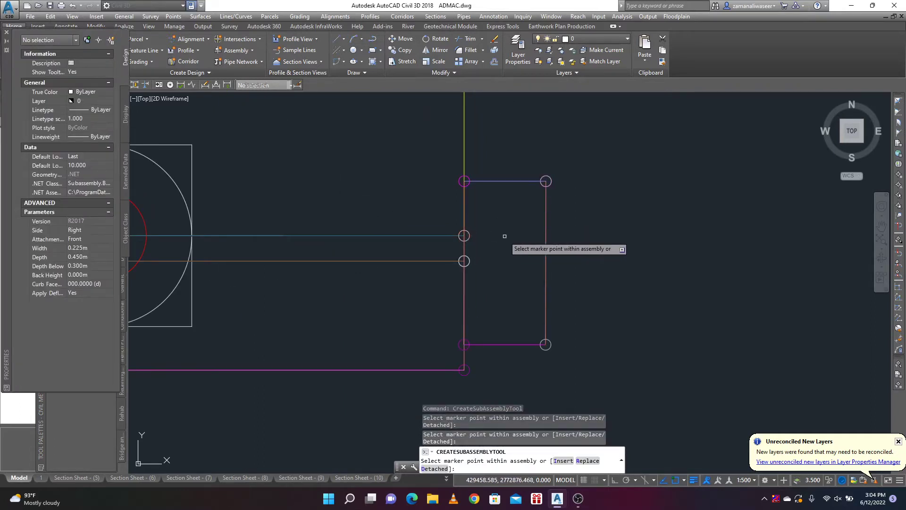
Attach a right-side LaneSuperelevationAOR with the default 3.6 m width and -2% slope to the 1 m lane's upper outer marker, beside the curb.
{"action": "scroll", "coordinate": [503, 237], "scroll_direction": "down", "scroll_amount": 4}
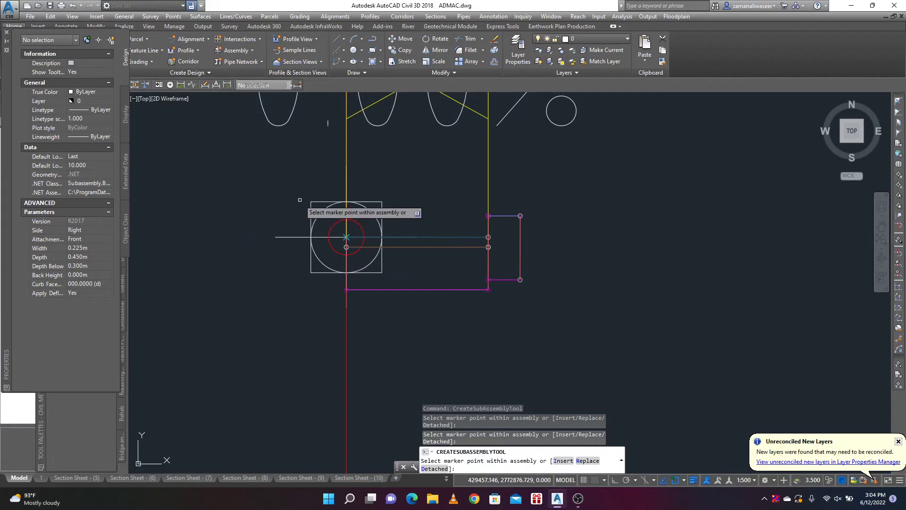
{"action": "left_click", "coordinate": [7, 33]}
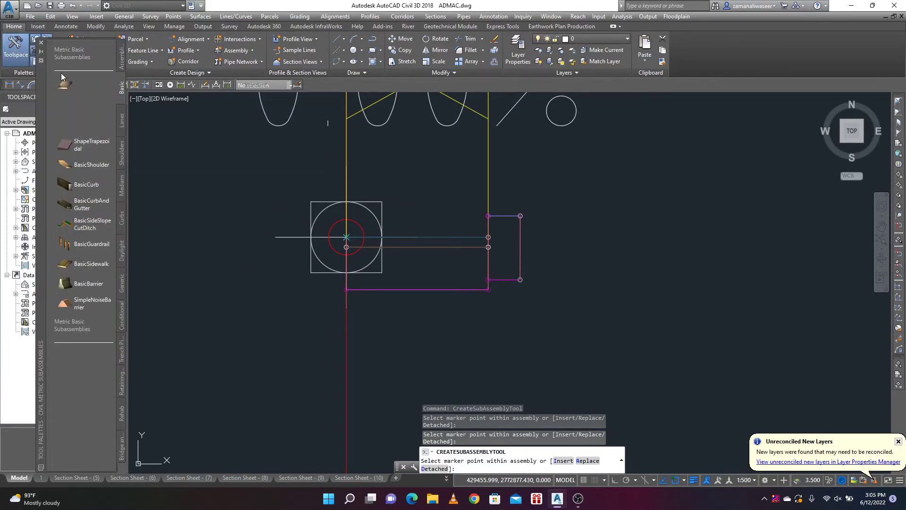
{"action": "left_click", "coordinate": [122, 121]}
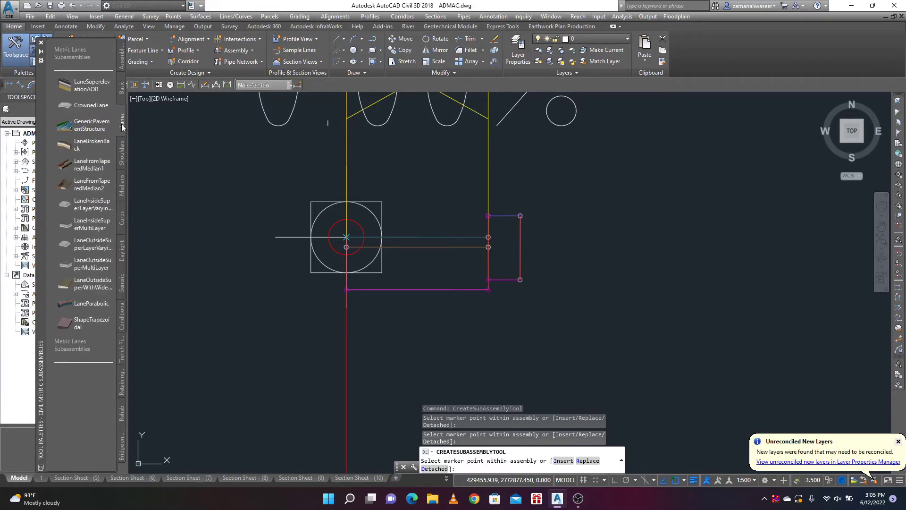
{"action": "left_click", "coordinate": [83, 85]}
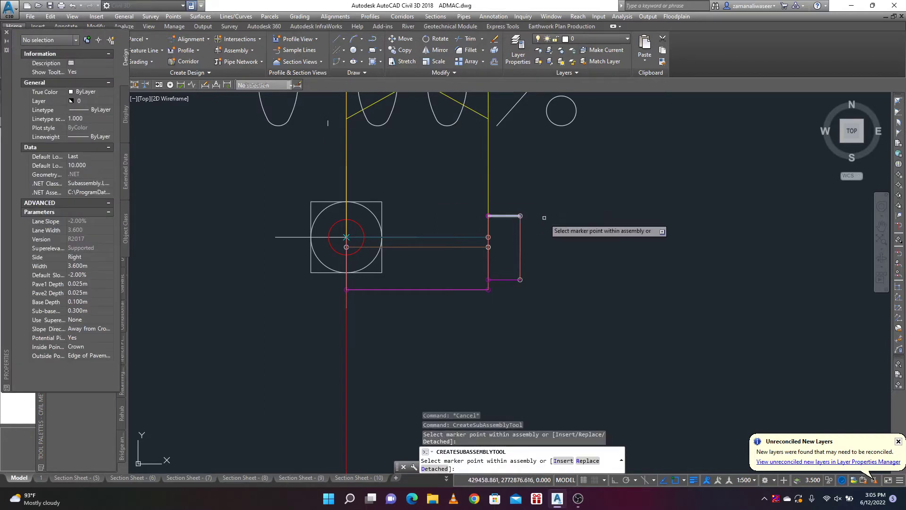
{"action": "scroll", "coordinate": [543, 243], "scroll_direction": "up", "scroll_amount": 4}
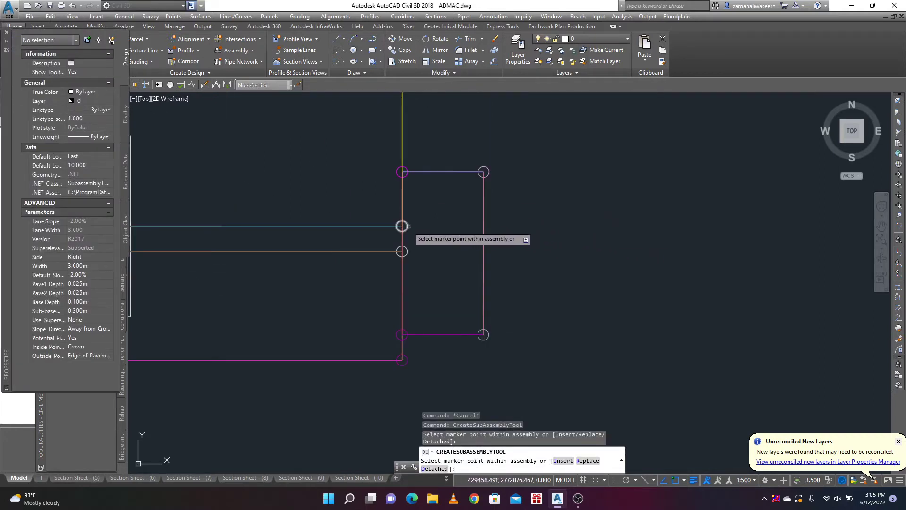
{"action": "left_click", "coordinate": [402, 226]}
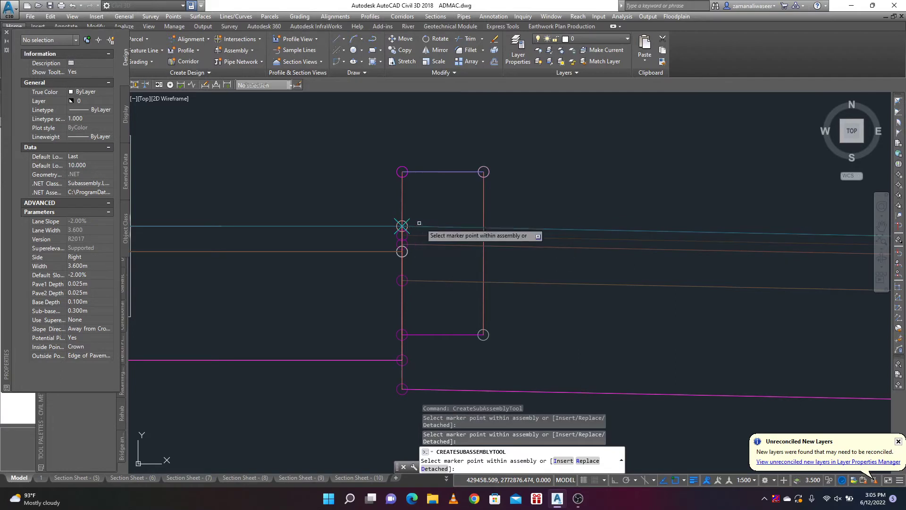
Attach a right-side BasicCurb with its default dimensions to the upper outer marker of the 3.6 m lane.
{"action": "scroll", "coordinate": [465, 218], "scroll_direction": "down", "scroll_amount": 2}
{"action": "scroll", "coordinate": [424, 211], "scroll_direction": "down", "scroll_amount": 3}
{"action": "scroll", "coordinate": [453, 207], "scroll_direction": "up", "scroll_amount": 2}
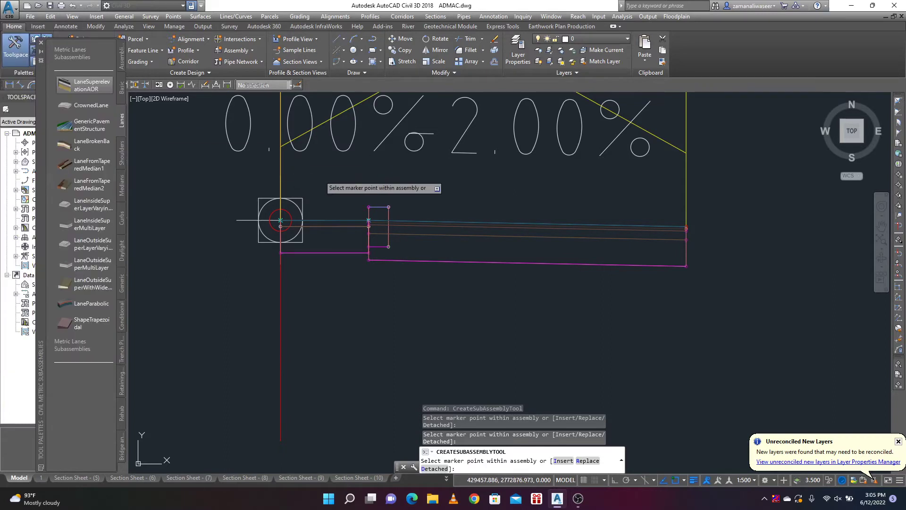
{"action": "key", "text": "Escape"}
{"action": "left_click", "coordinate": [122, 88]}
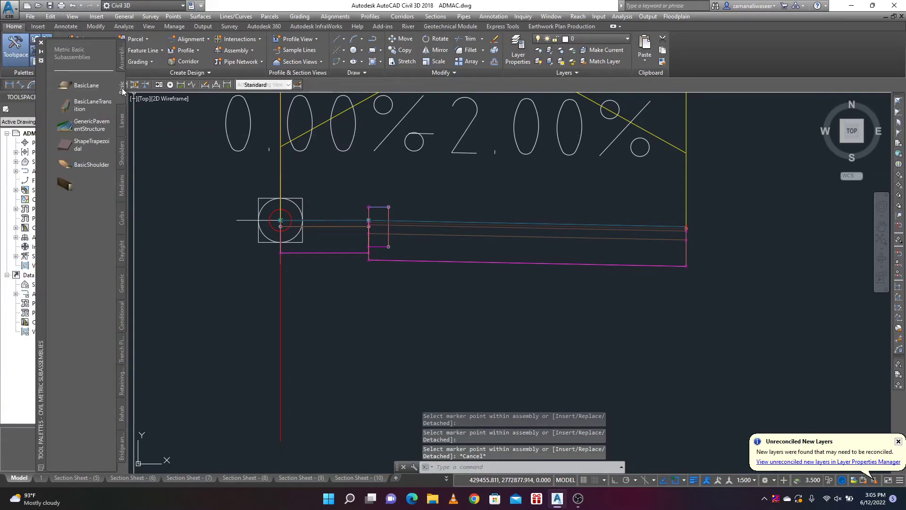
{"action": "left_click", "coordinate": [83, 184]}
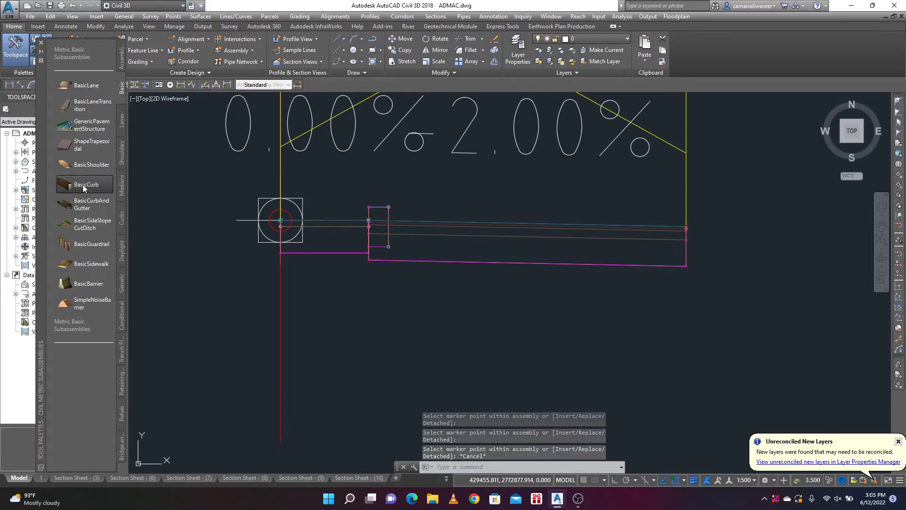
{"action": "scroll", "coordinate": [696, 228], "scroll_direction": "up", "scroll_amount": 3}
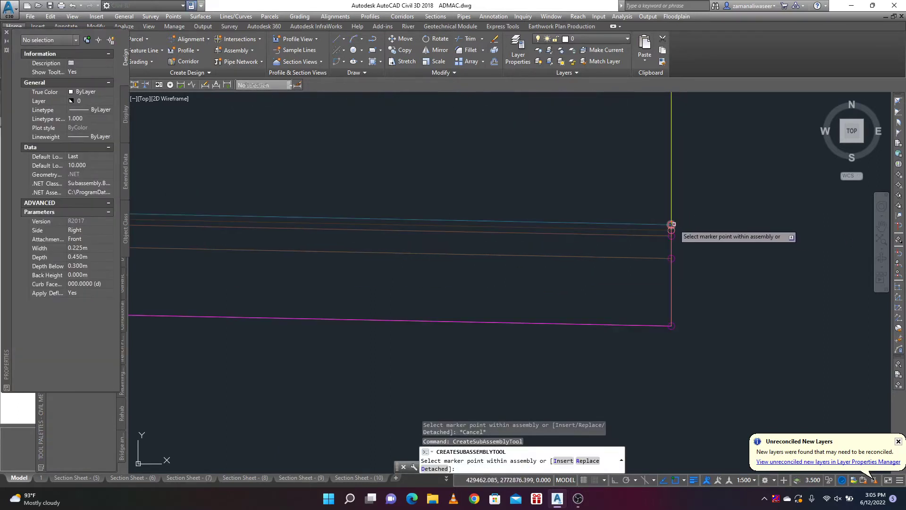
{"action": "left_click", "coordinate": [672, 225]}
{"action": "scroll", "coordinate": [571, 230], "scroll_direction": "down", "scroll_amount": 3}
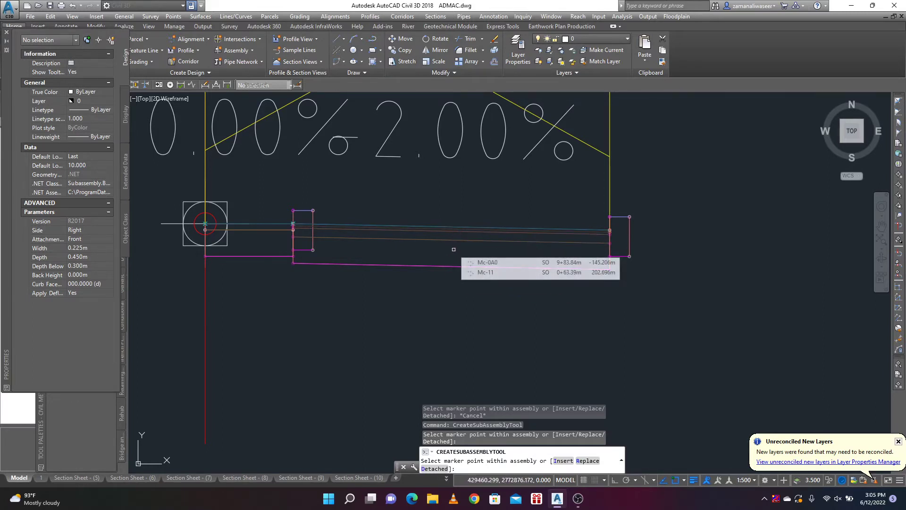
{"action": "scroll", "coordinate": [444, 249], "scroll_direction": "down", "scroll_amount": 2}
{"action": "scroll", "coordinate": [436, 249], "scroll_direction": "up", "scroll_amount": 2}
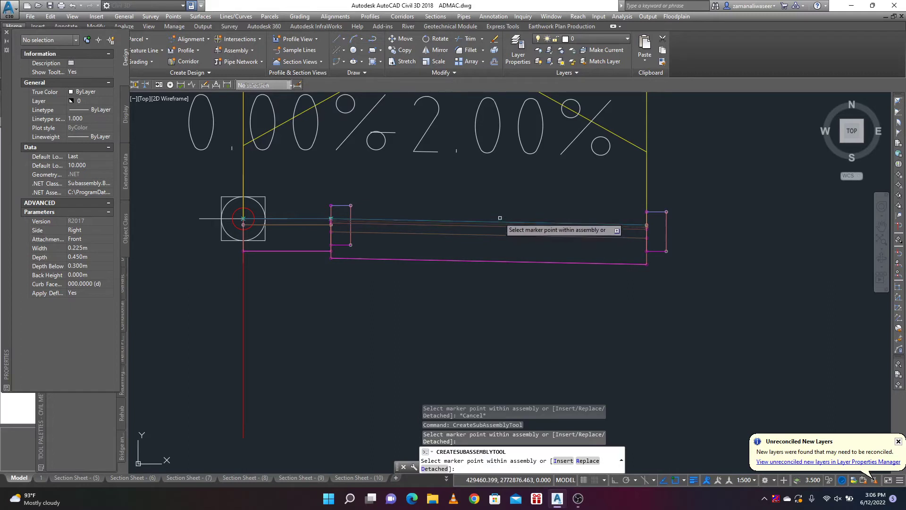
{"action": "key", "text": "Return"}
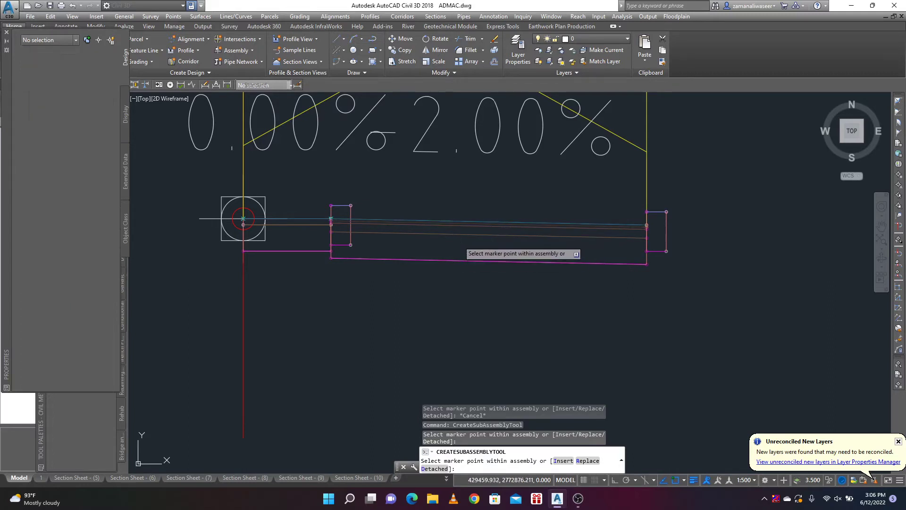
{"action": "key", "text": "Escape"}
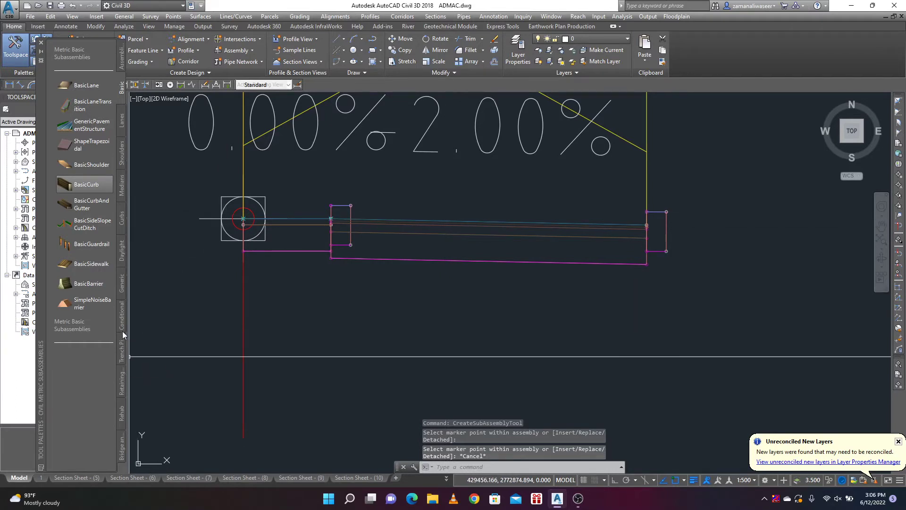
Attach a right-side DaylightMultiIntercept with default 4:1 cut and fill slopes to the upper back marker of the outer curb.
{"action": "left_click", "coordinate": [122, 254]}
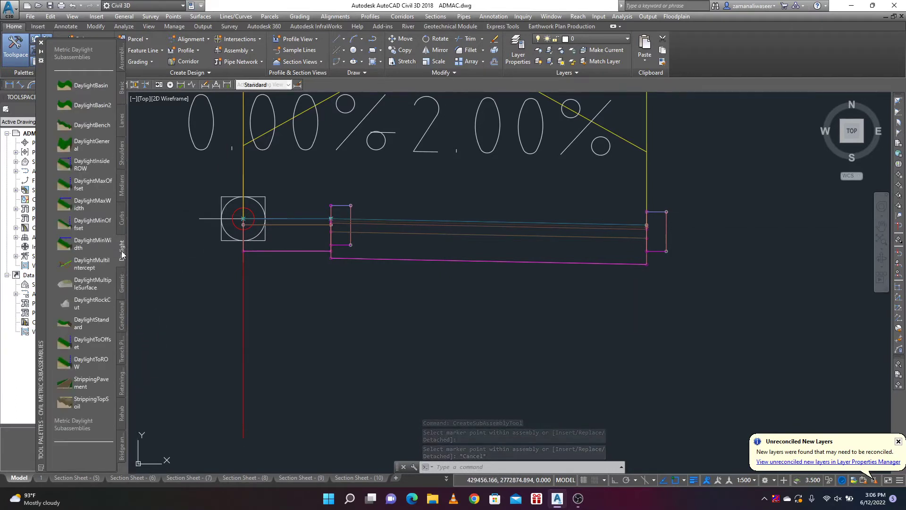
{"action": "left_click", "coordinate": [79, 264]}
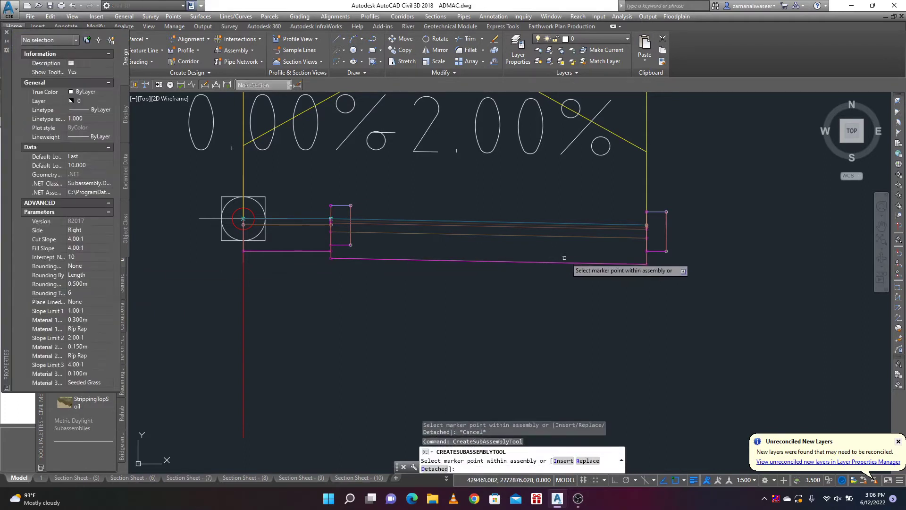
{"action": "scroll", "coordinate": [688, 212], "scroll_direction": "up", "scroll_amount": 2}
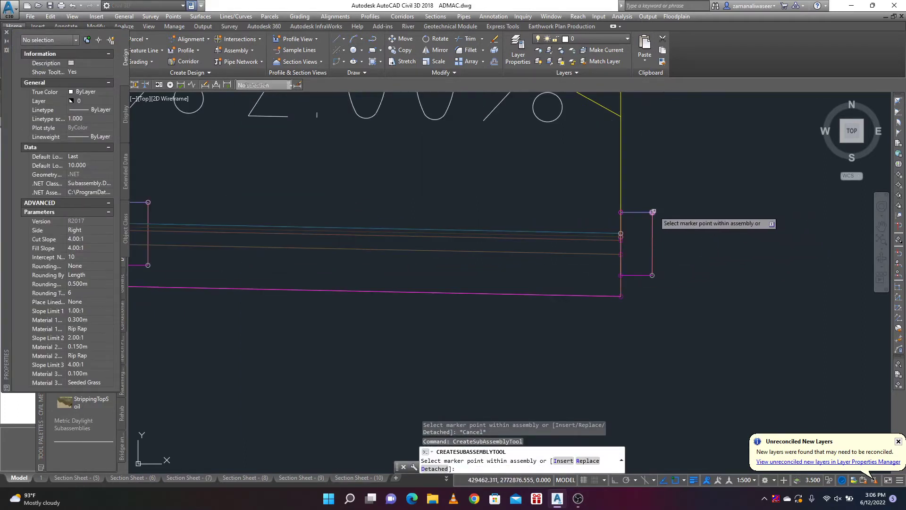
{"action": "scroll", "coordinate": [653, 212], "scroll_direction": "down", "scroll_amount": 3}
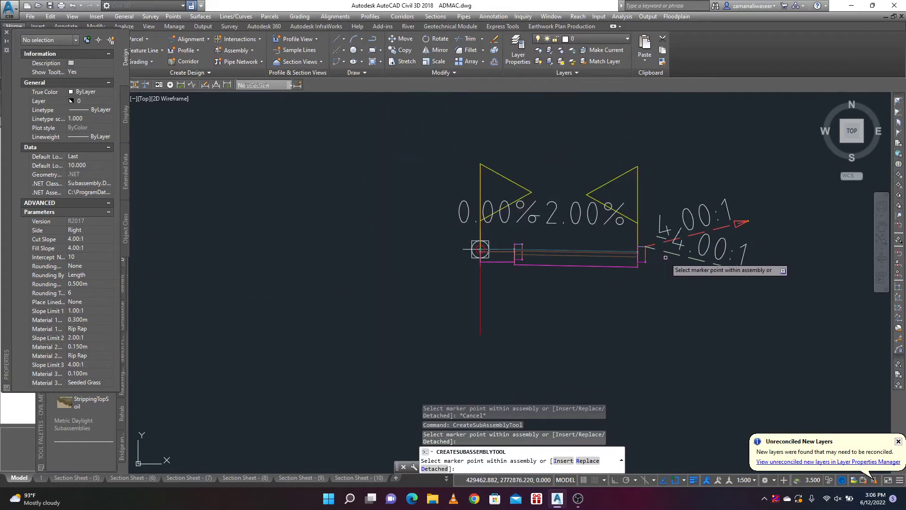
{"action": "scroll", "coordinate": [567, 282], "scroll_direction": "up", "scroll_amount": 4}
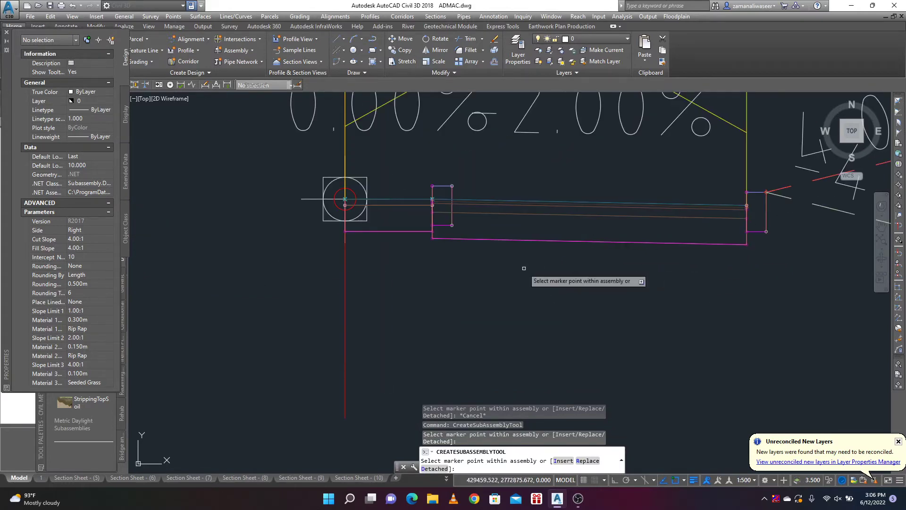
{"action": "key", "text": "Escape"}
Change the Side parameter of the inner BasicCurb, between the 1 m strip and the 3.6 m lane, to Left.
{"action": "scroll", "coordinate": [463, 257], "scroll_direction": "up", "scroll_amount": 3}
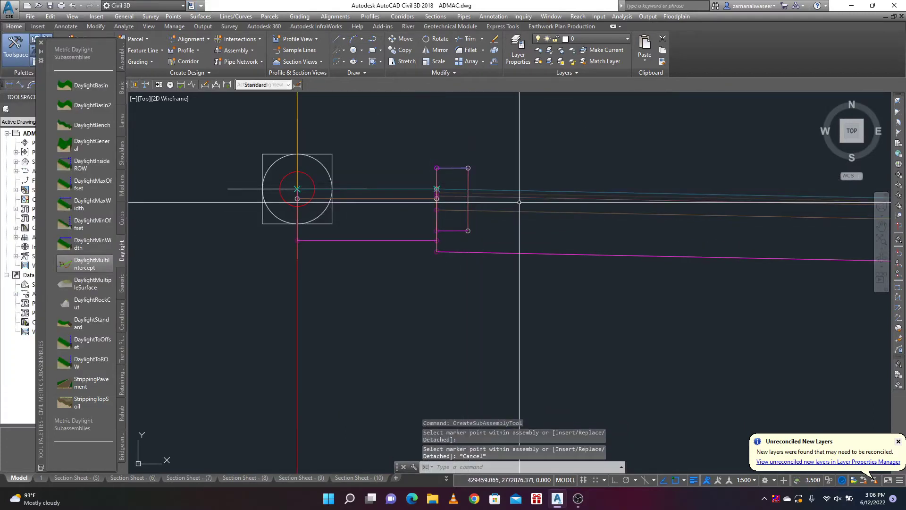
{"action": "left_click", "coordinate": [468, 182]}
{"action": "right_click", "coordinate": [469, 182]}
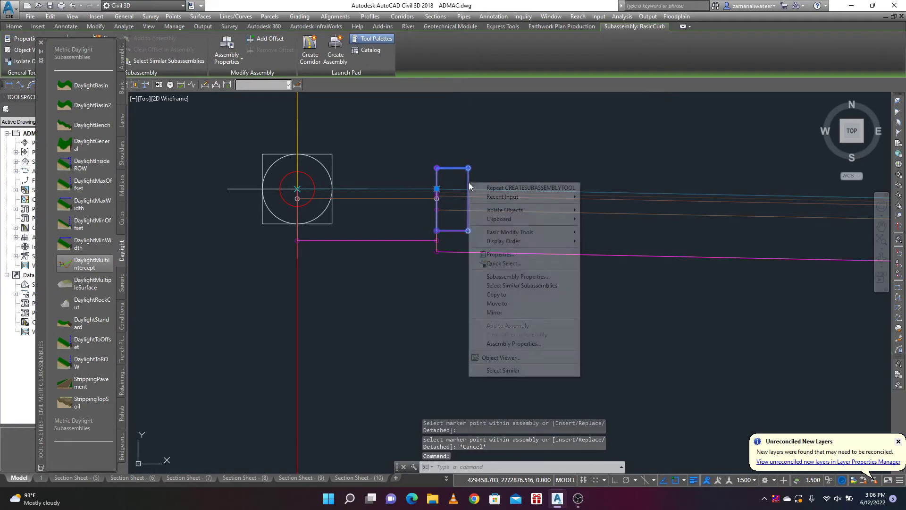
{"action": "left_click", "coordinate": [532, 277]}
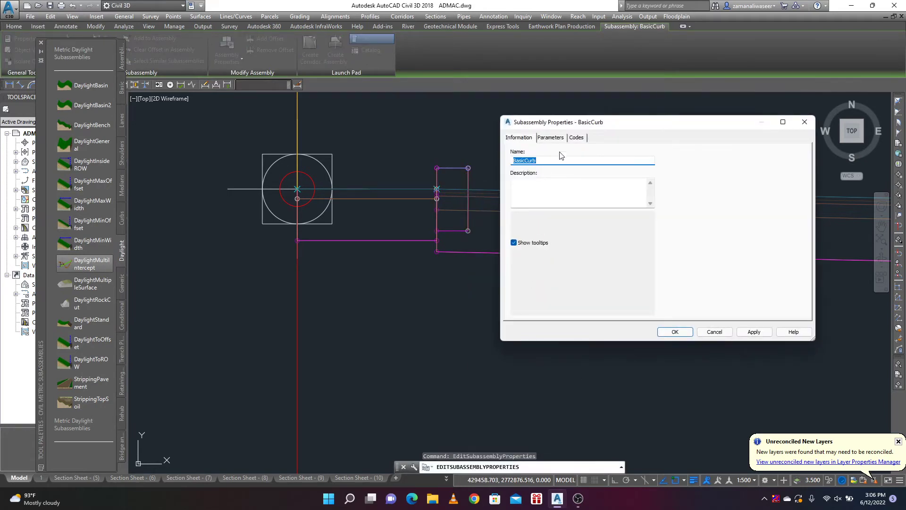
{"action": "left_click", "coordinate": [551, 139]}
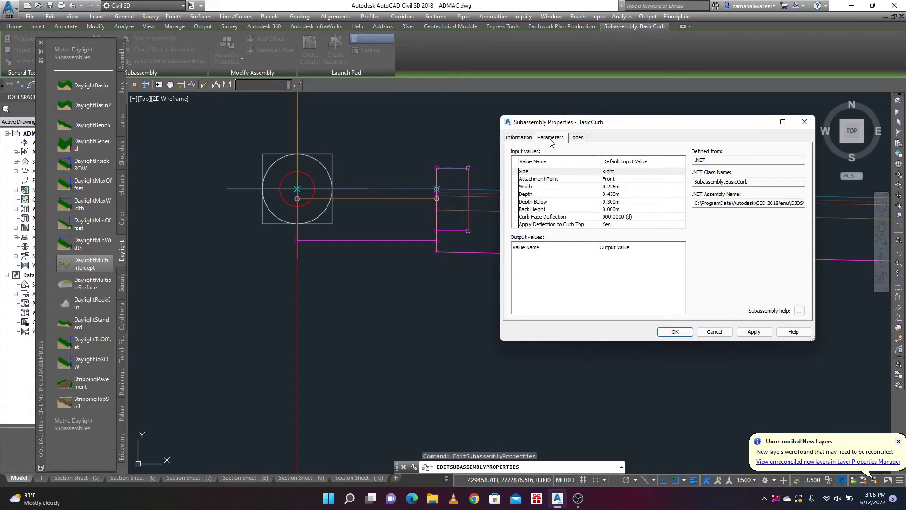
{"action": "double_click", "coordinate": [617, 176]}
{"action": "left_click", "coordinate": [624, 228]}
{"action": "left_click", "coordinate": [610, 243]}
{"action": "left_click", "coordinate": [633, 245]}
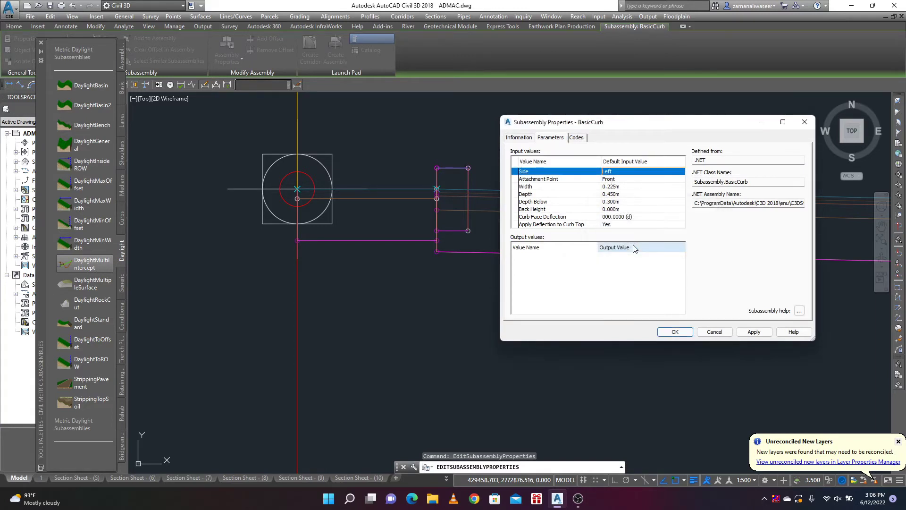
{"action": "left_click", "coordinate": [674, 332]}
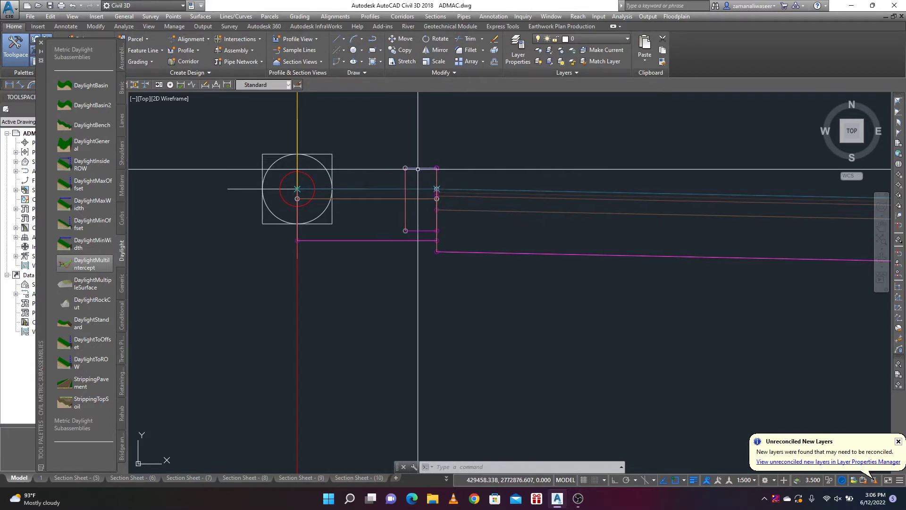
Mirror all right-side subassemblies of the main road assembly to the other side at the baseline marker.
{"action": "scroll", "coordinate": [490, 236], "scroll_direction": "down", "scroll_amount": 2}
{"action": "middle_click_drag", "start_coordinate": [492, 265], "coordinate": [492, 274]}
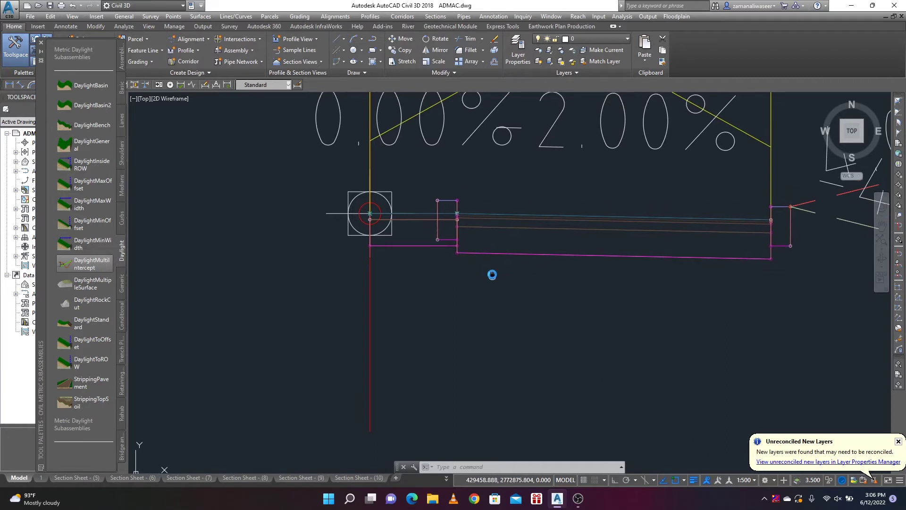
{"action": "scroll", "coordinate": [494, 267], "scroll_direction": "down", "scroll_amount": 3}
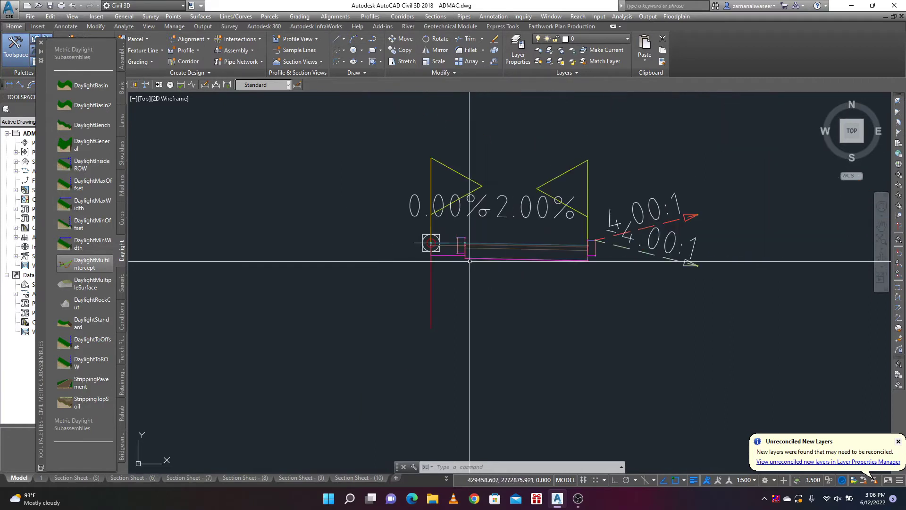
{"action": "left_click", "coordinate": [695, 167]}
{"action": "left_click", "coordinate": [453, 301]}
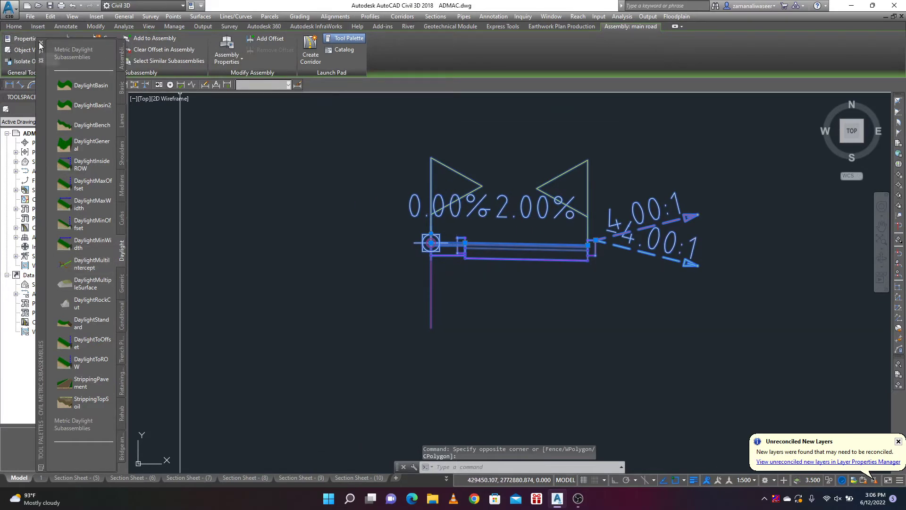
{"action": "left_click", "coordinate": [40, 44]}
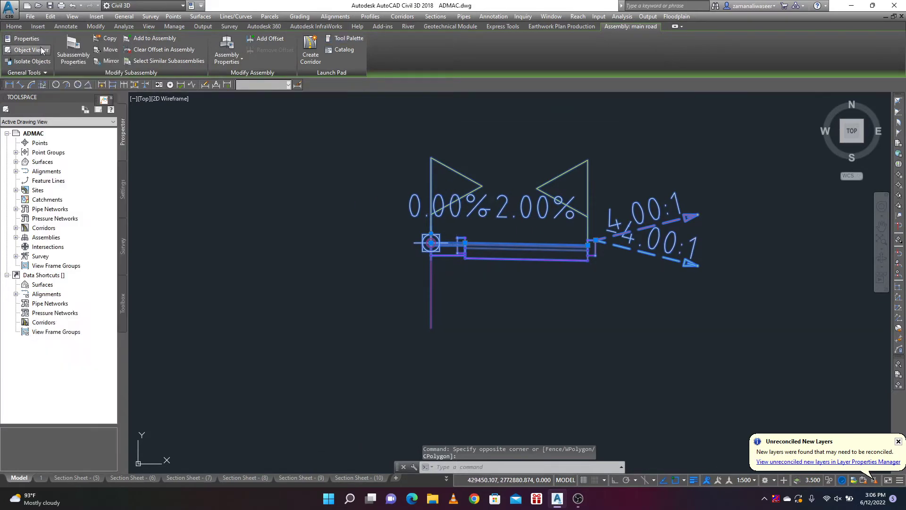
{"action": "left_click", "coordinate": [108, 61]}
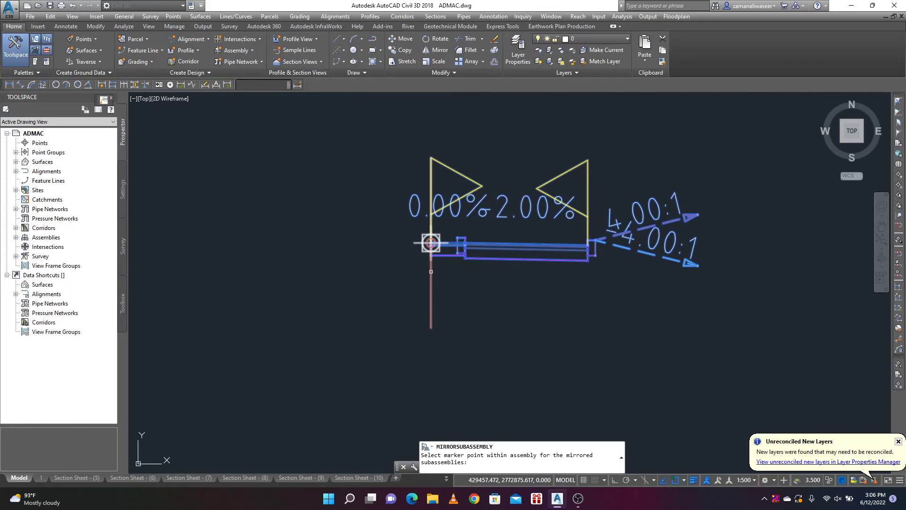
{"action": "left_click", "coordinate": [431, 243]}
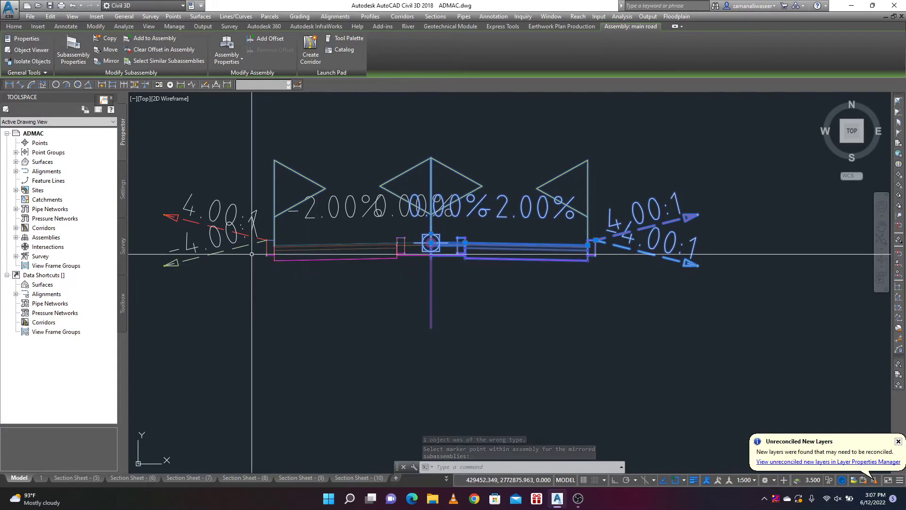
{"action": "key", "text": "Escape"}
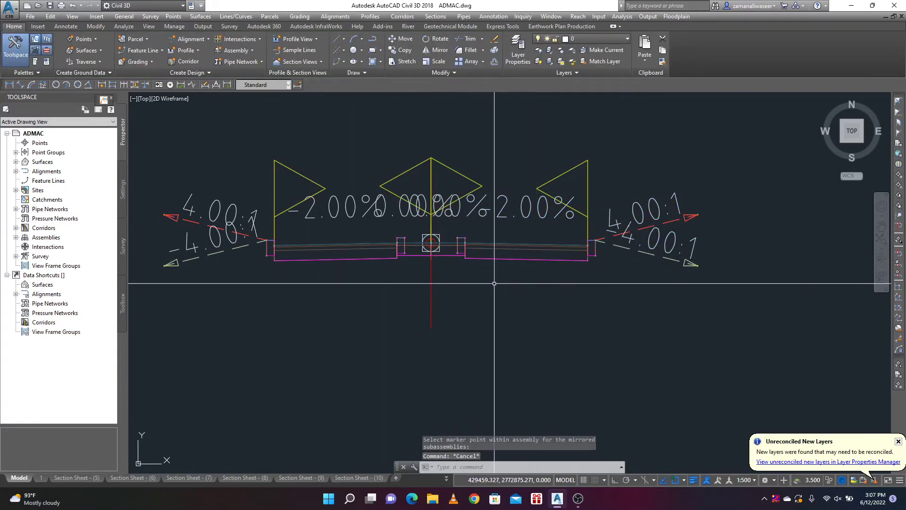
Start a new corridor named main road and set its corridor style to Basic.
{"action": "scroll", "coordinate": [366, 249], "scroll_direction": "down", "scroll_amount": 8}
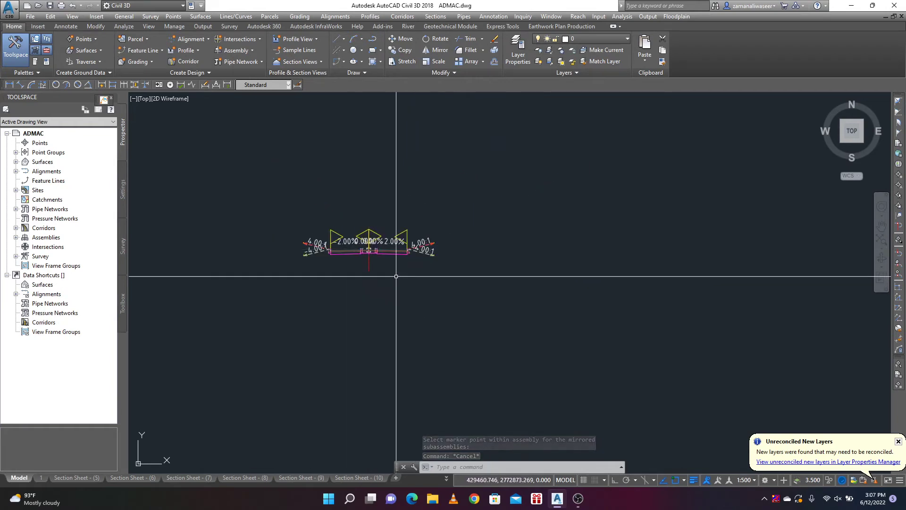
{"action": "mouse_move", "coordinate": [613, 222]}
{"action": "middle_mouse_down"}
{"action": "mouse_move", "coordinate": [443, 214]}
{"action": "mouse_move", "coordinate": [502, 253]}
{"action": "middle_mouse_up"}
{"action": "scroll", "coordinate": [484, 219], "scroll_direction": "up", "scroll_amount": 6}
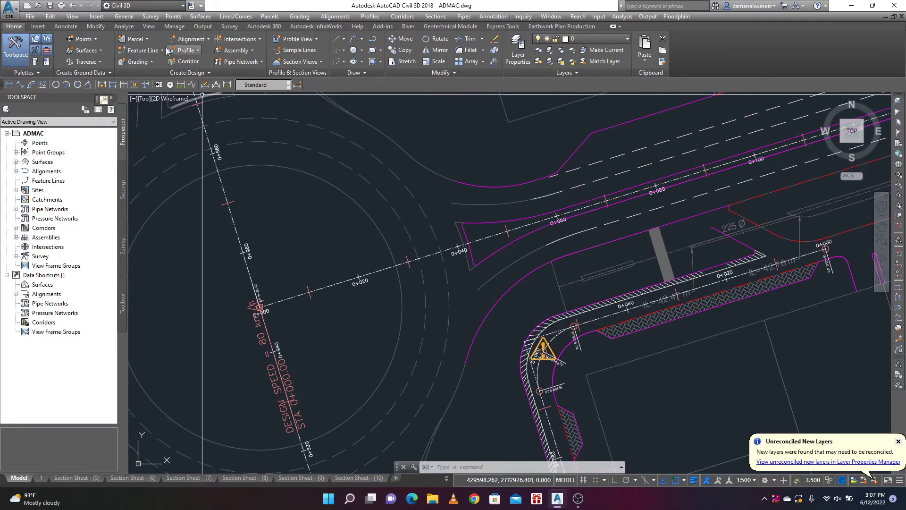
{"action": "left_click", "coordinate": [181, 62]}
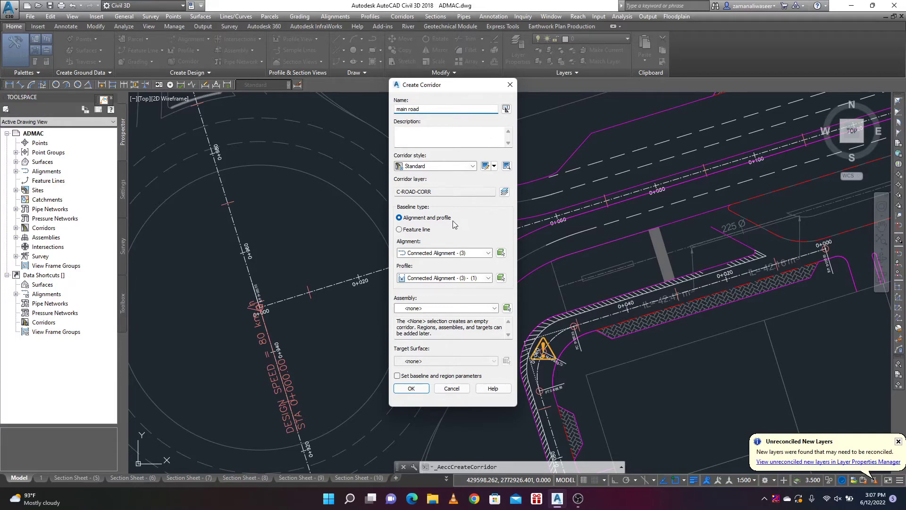
{"action": "left_click", "coordinate": [445, 167]}
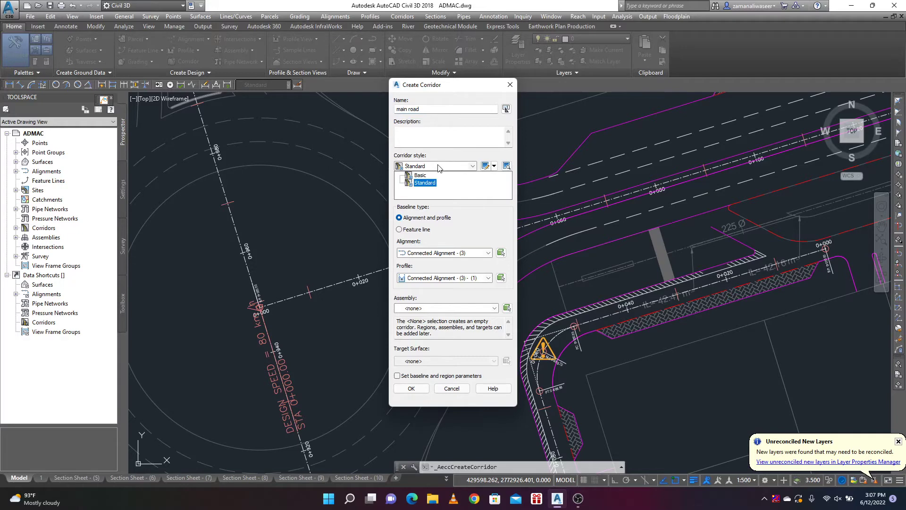
{"action": "left_click", "coordinate": [415, 176]}
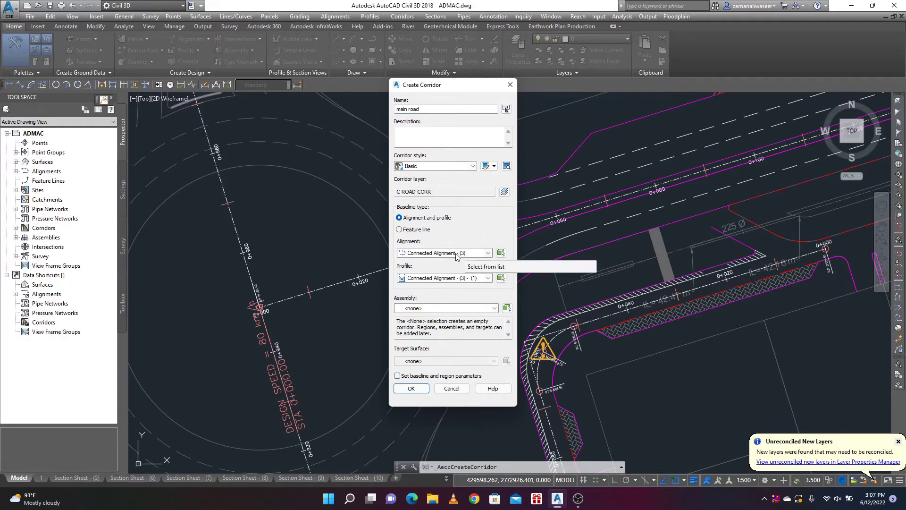
Set the corridor's baseline alignment to Mc-02 by picking the road centreline in the drawing.
{"action": "left_click", "coordinate": [488, 253]}
{"action": "scroll", "coordinate": [440, 281], "scroll_direction": "up", "scroll_amount": 1}
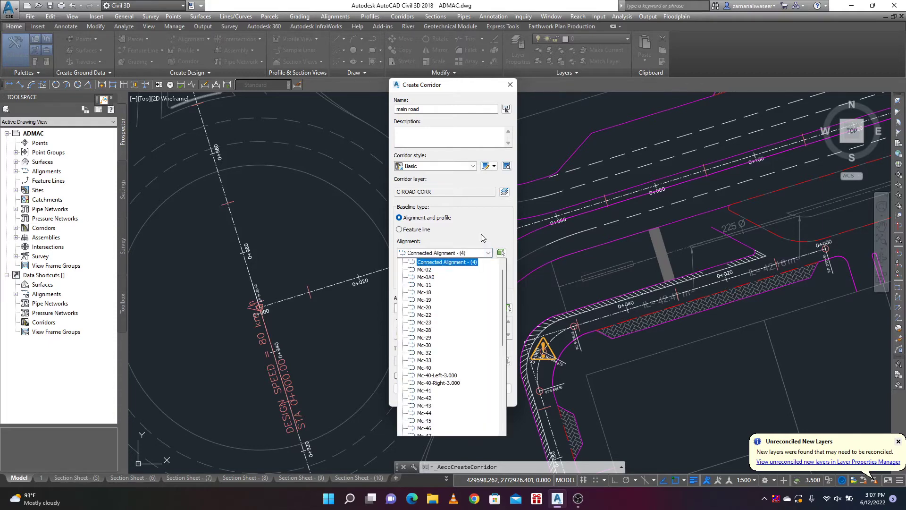
{"action": "left_click", "coordinate": [441, 262]}
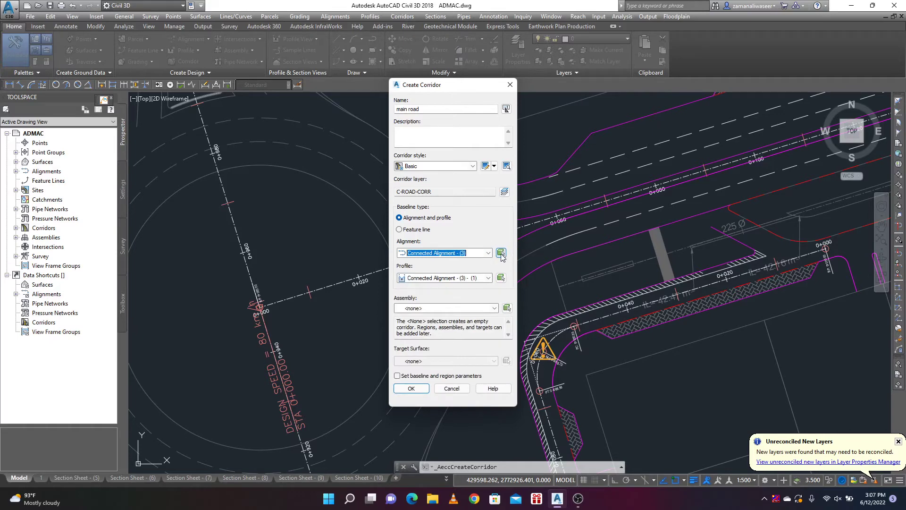
{"action": "left_click", "coordinate": [501, 254]}
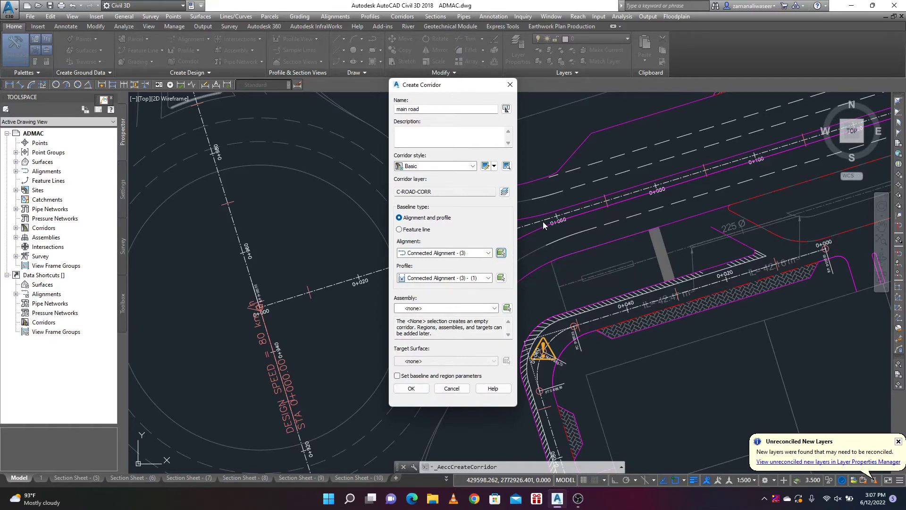
{"action": "left_click", "coordinate": [518, 229]}
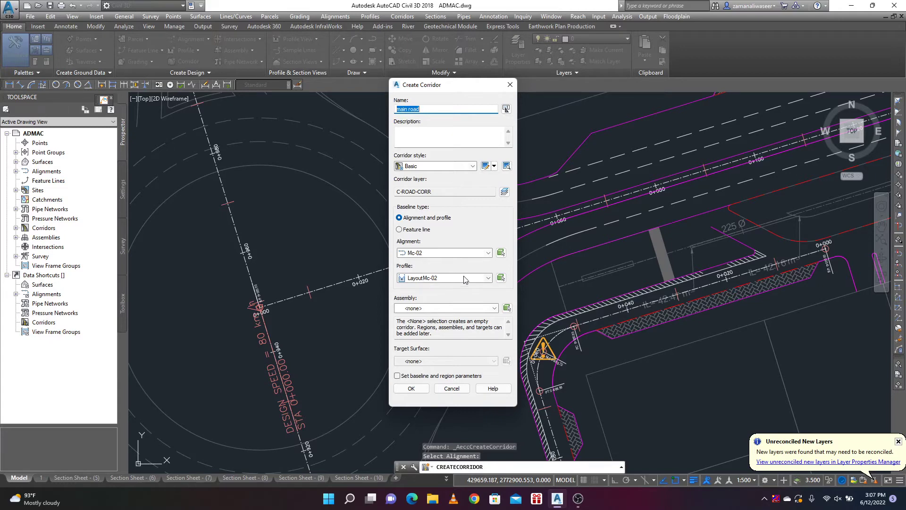
Assign the main road assembly to the new corridor and set OGL as its target surface.
{"action": "left_click", "coordinate": [427, 309]}
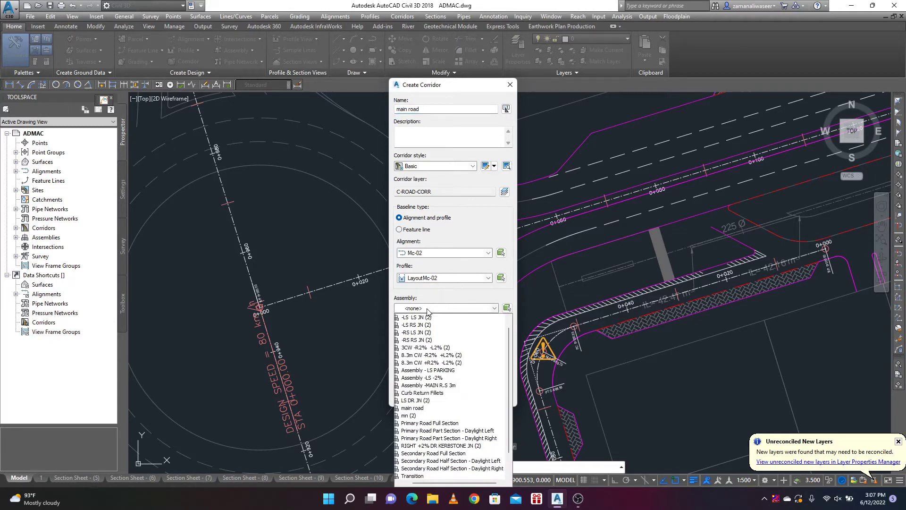
{"action": "left_click", "coordinate": [412, 409]}
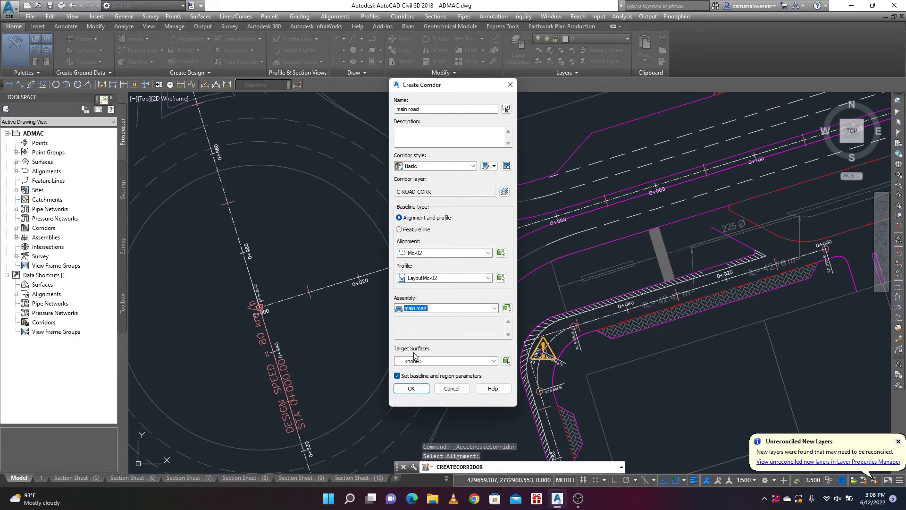
{"action": "left_click", "coordinate": [436, 361]}
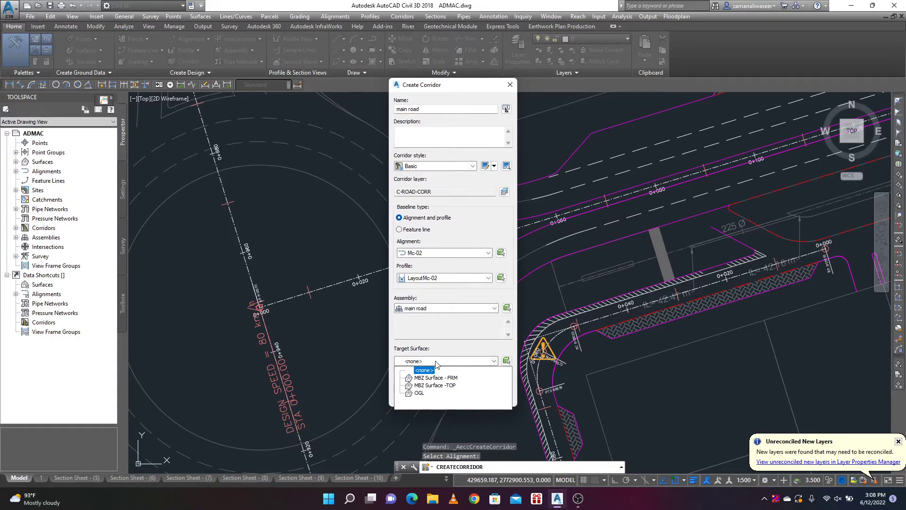
{"action": "left_click", "coordinate": [418, 394]}
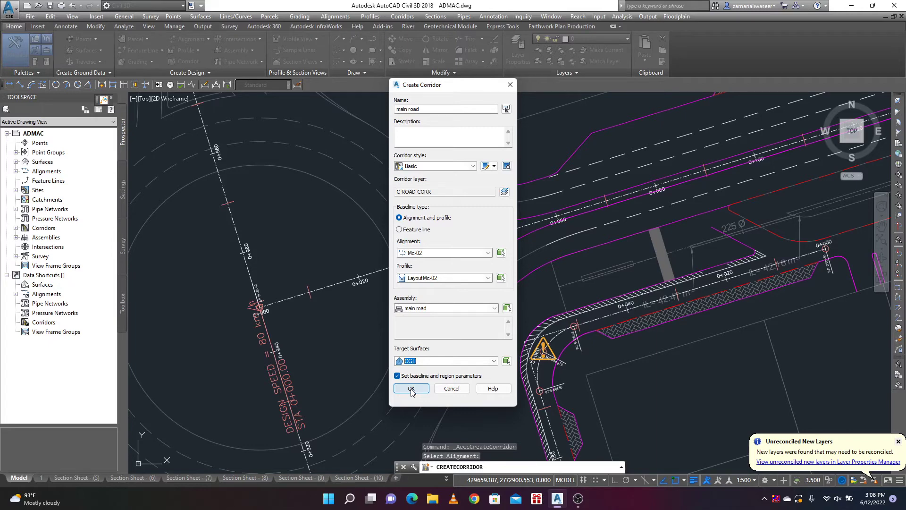
Create the main road corridor with the default baseline and region parameters and rebuild it.
{"action": "left_click", "coordinate": [411, 389]}
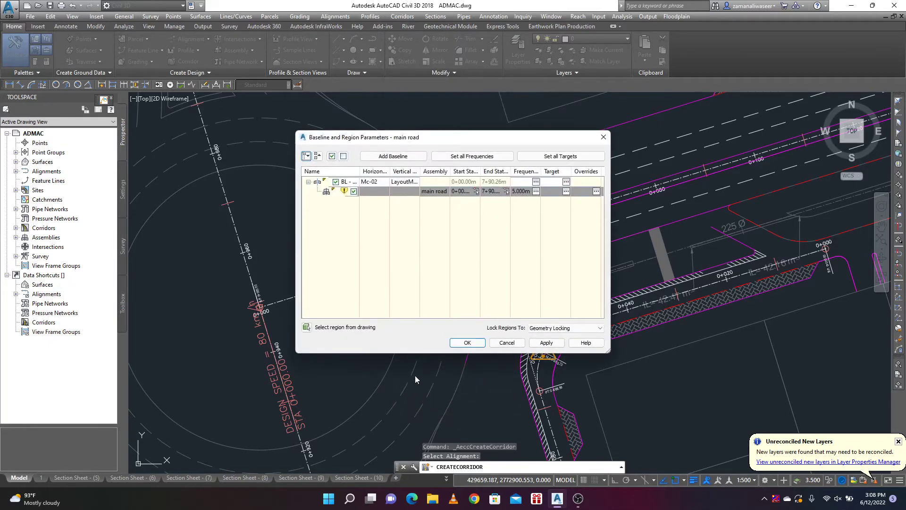
{"action": "left_click", "coordinate": [466, 343]}
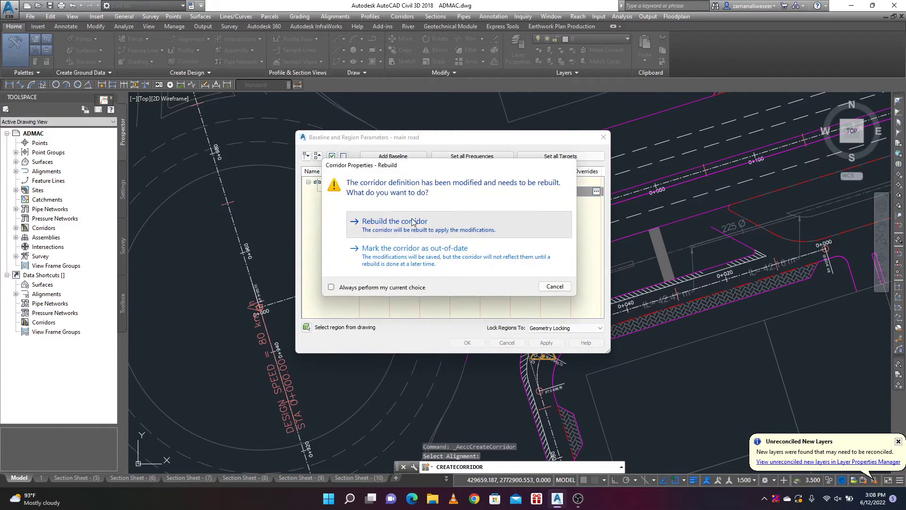
{"action": "left_click", "coordinate": [412, 222]}
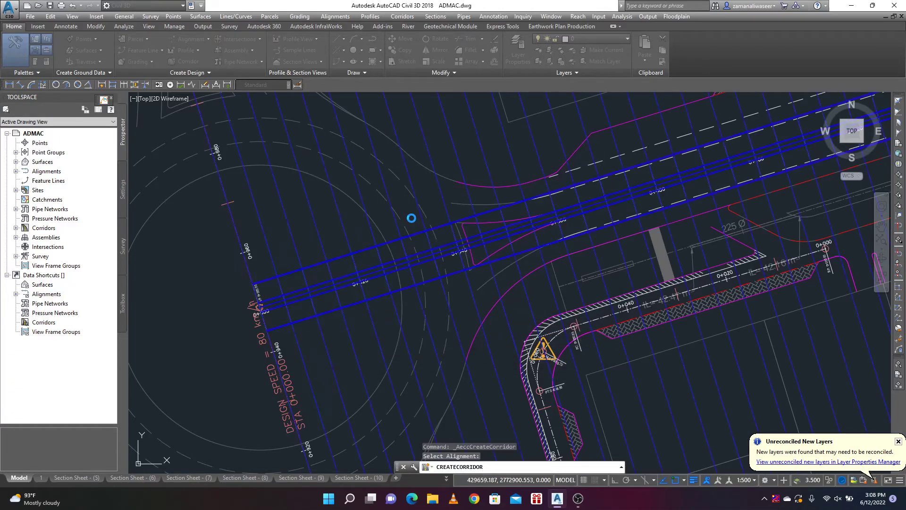
Stretch the start of the main road corridor region along the baseline to station 0+42.96, near the tip of the median island.
{"action": "scroll", "coordinate": [402, 279], "scroll_direction": "down", "scroll_amount": 6}
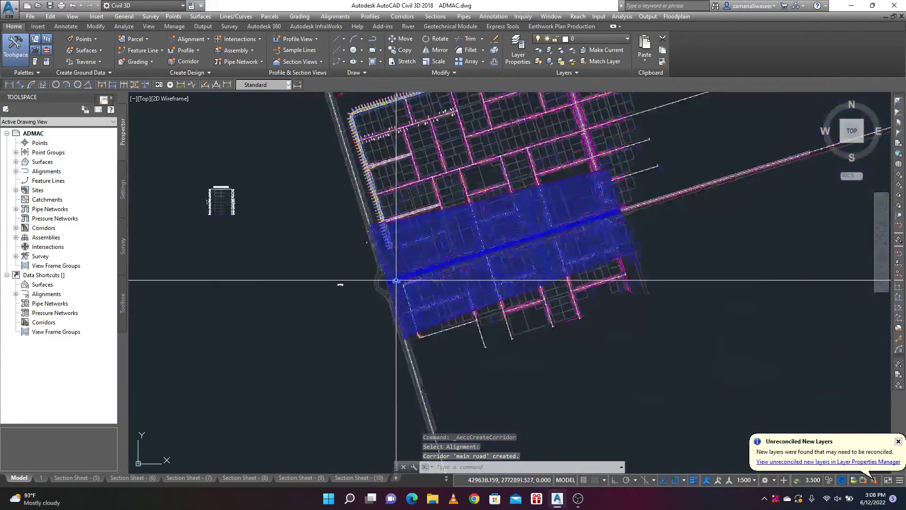
{"action": "scroll", "coordinate": [401, 279], "scroll_direction": "up", "scroll_amount": 5}
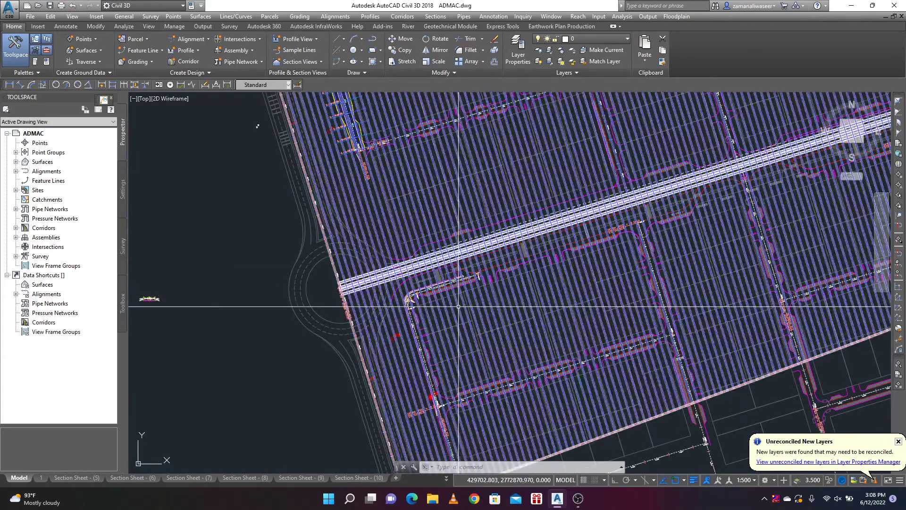
{"action": "left_click", "coordinate": [462, 300]}
{"action": "scroll", "coordinate": [336, 278], "scroll_direction": "up", "scroll_amount": 5}
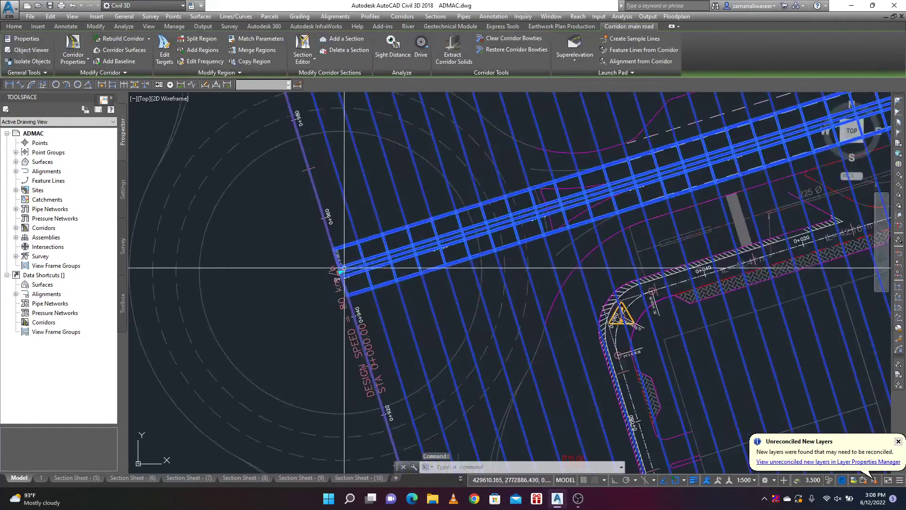
{"action": "left_click", "coordinate": [340, 272]}
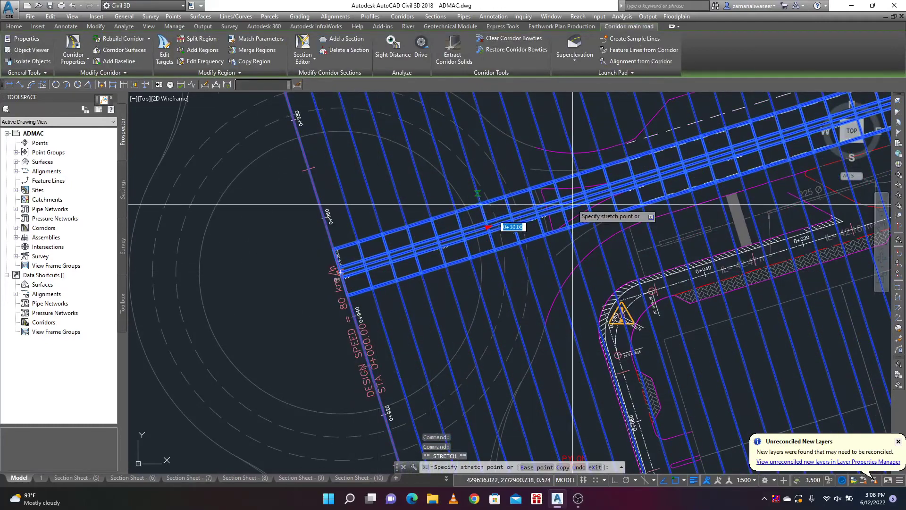
{"action": "scroll", "coordinate": [568, 205], "scroll_direction": "up", "scroll_amount": 4}
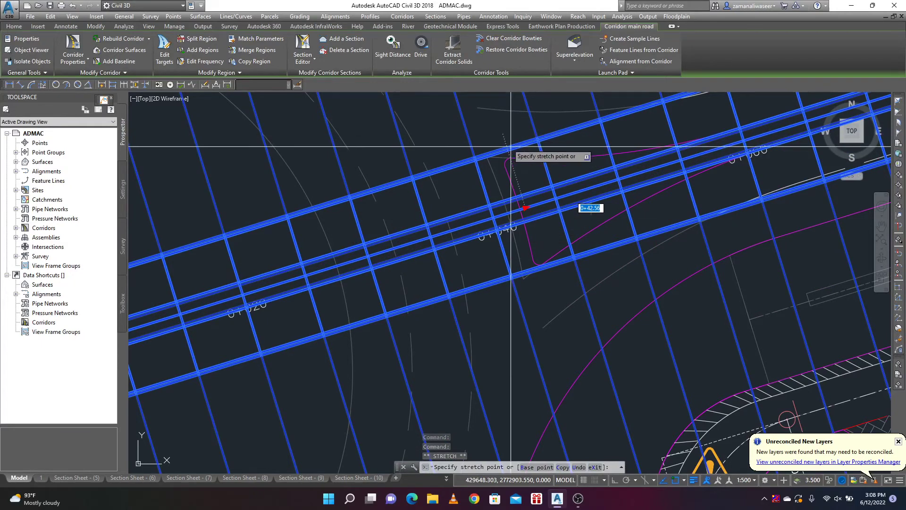
{"action": "left_click", "coordinate": [525, 208]}
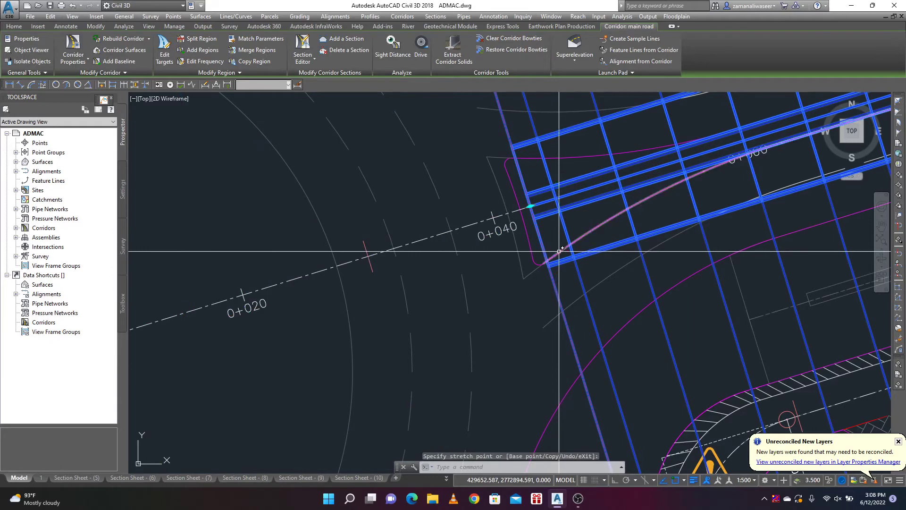
Open the target mapping for the main road corridor region.
{"action": "middle_click_drag", "start_coordinate": [527, 182], "coordinate": [381, 195]}
{"action": "scroll", "coordinate": [381, 196], "scroll_direction": "down", "scroll_amount": 5}
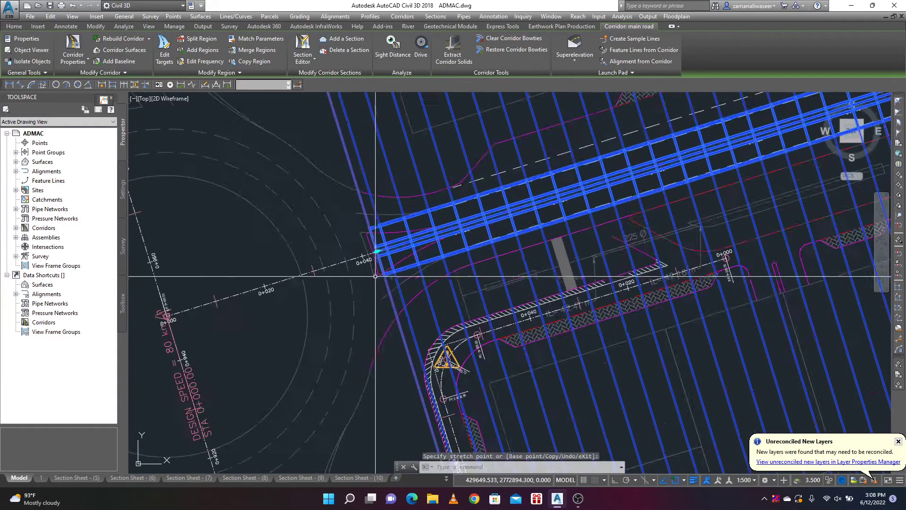
{"action": "scroll", "coordinate": [378, 276], "scroll_direction": "up", "scroll_amount": 2}
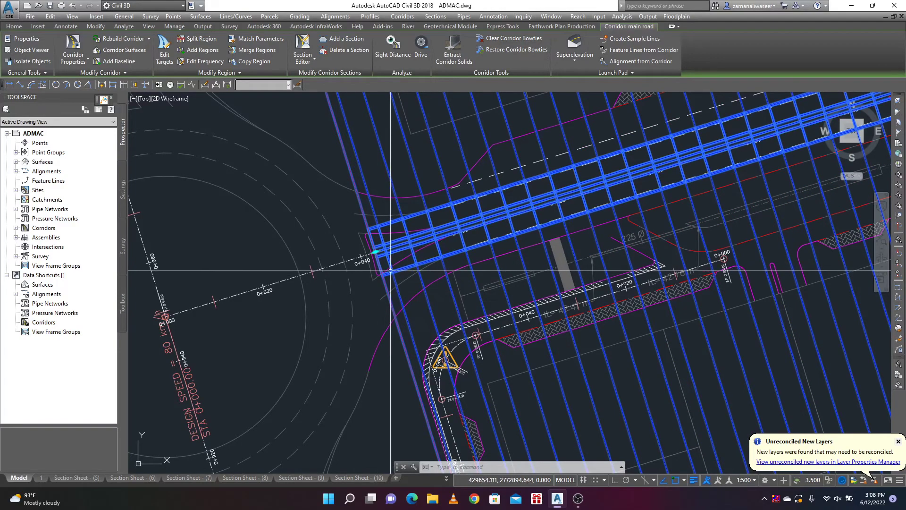
{"action": "scroll", "coordinate": [373, 292], "scroll_direction": "down", "scroll_amount": 3}
{"action": "scroll", "coordinate": [402, 251], "scroll_direction": "up", "scroll_amount": 4}
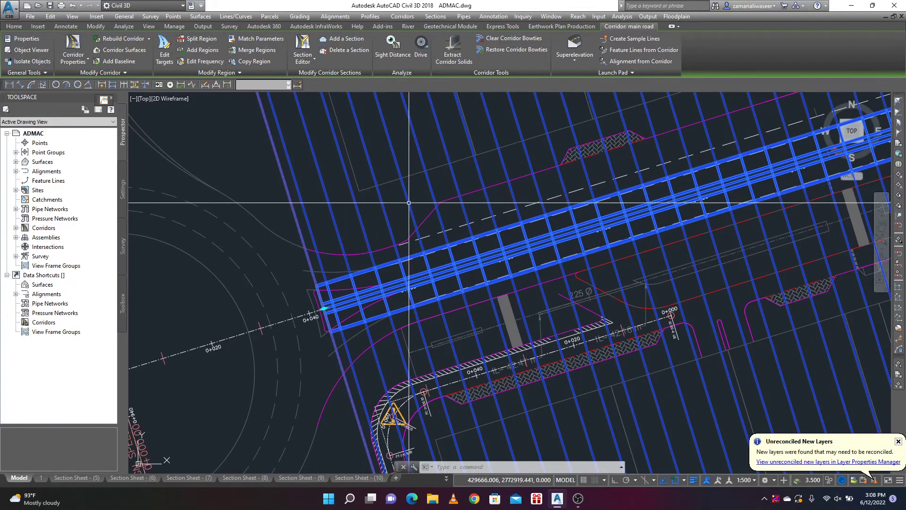
{"action": "left_click", "coordinate": [165, 49]}
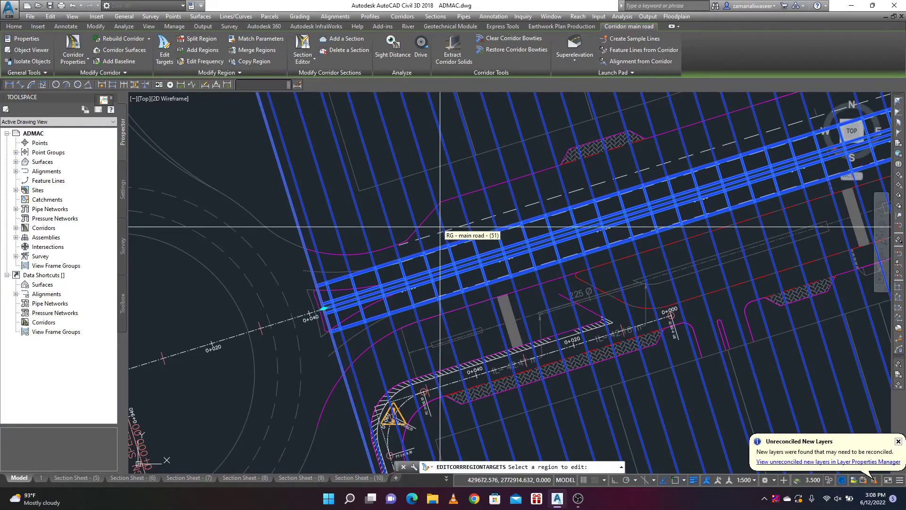
{"action": "left_click", "coordinate": [449, 249]}
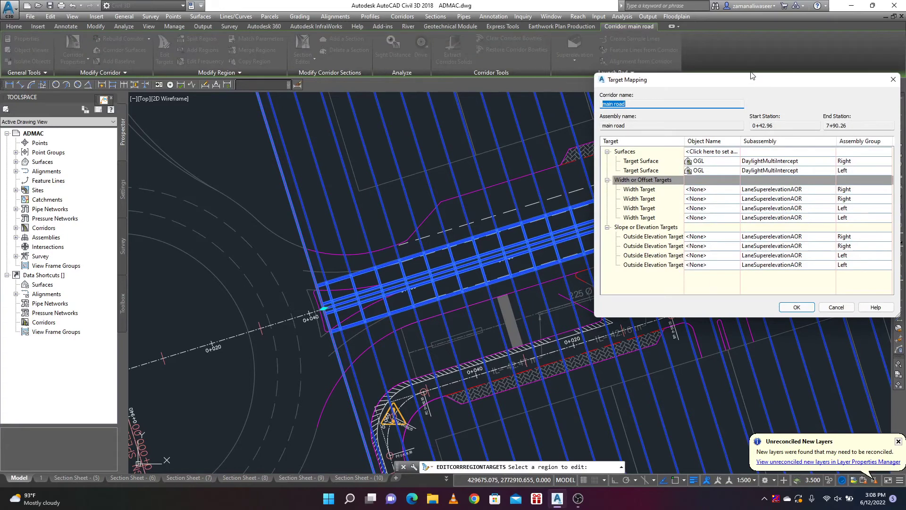
{"action": "left_click_drag", "start_coordinate": [715, 85], "coordinate": [576, 71]}
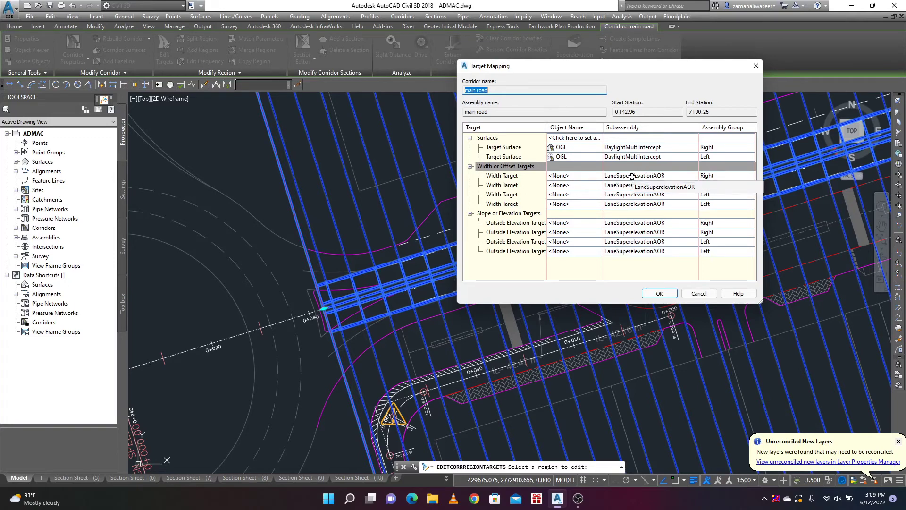
Set the first right-side LaneSuperelevationAOR width target to the curved polyline along the lower edge of the median island.
{"action": "left_click", "coordinate": [562, 176]}
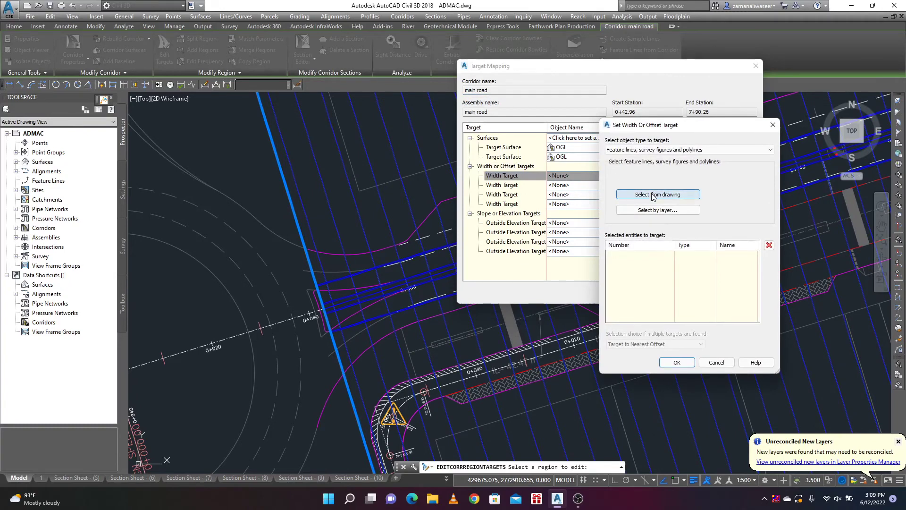
{"action": "left_click", "coordinate": [630, 150]}
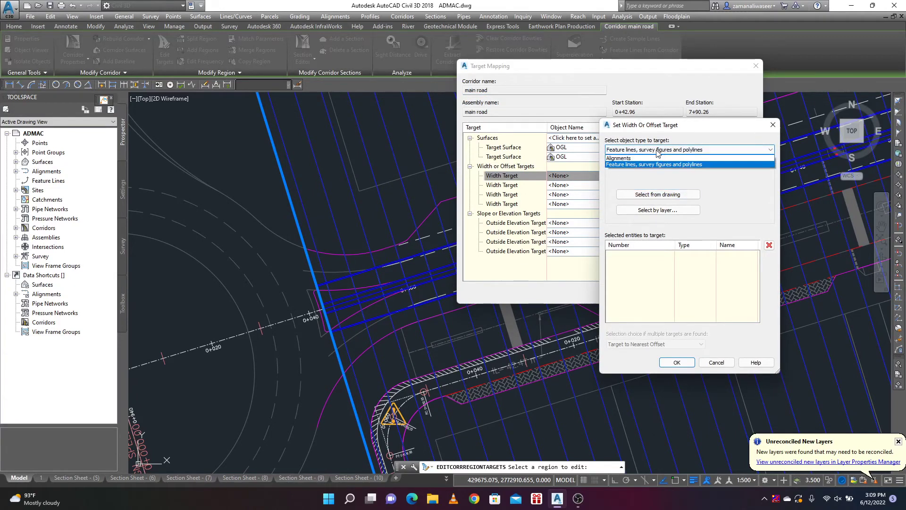
{"action": "left_click", "coordinate": [639, 165]}
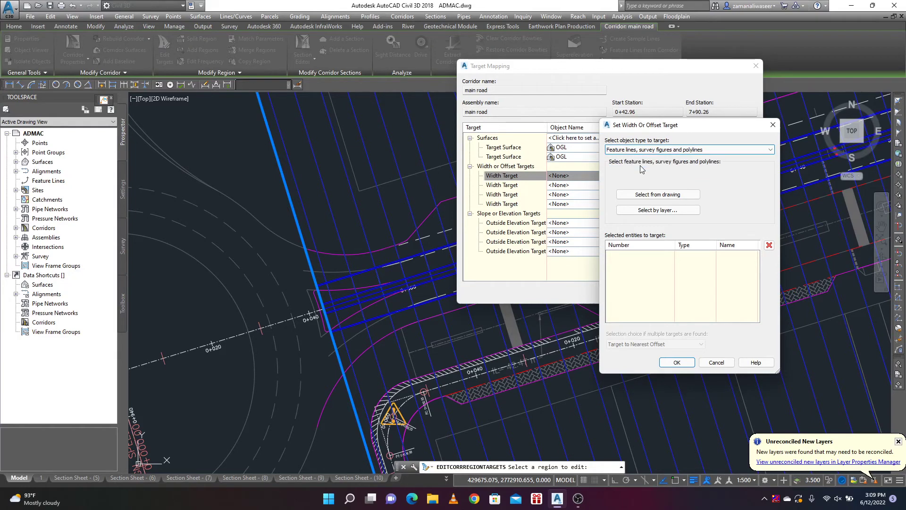
{"action": "left_click", "coordinate": [642, 197]}
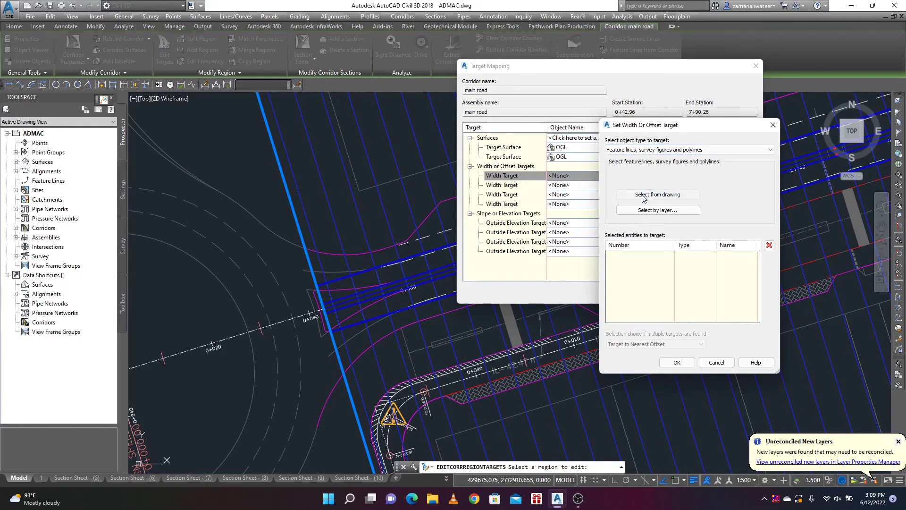
{"action": "scroll", "coordinate": [349, 317], "scroll_direction": "up", "scroll_amount": 5}
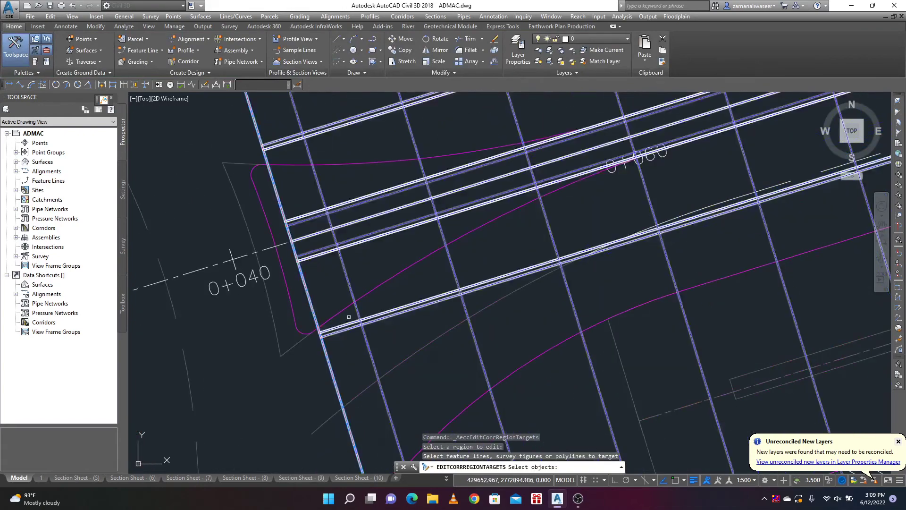
{"action": "left_click", "coordinate": [408, 266]}
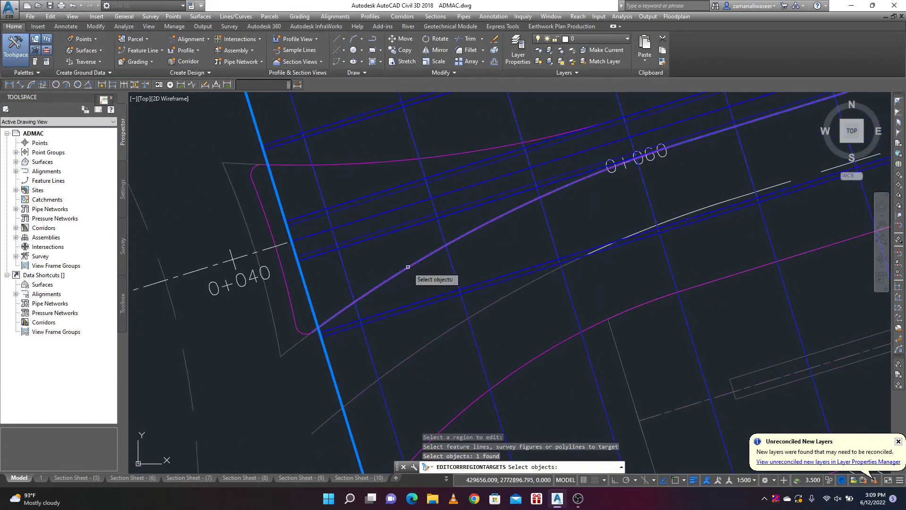
{"action": "scroll", "coordinate": [408, 267], "scroll_direction": "down", "scroll_amount": 3}
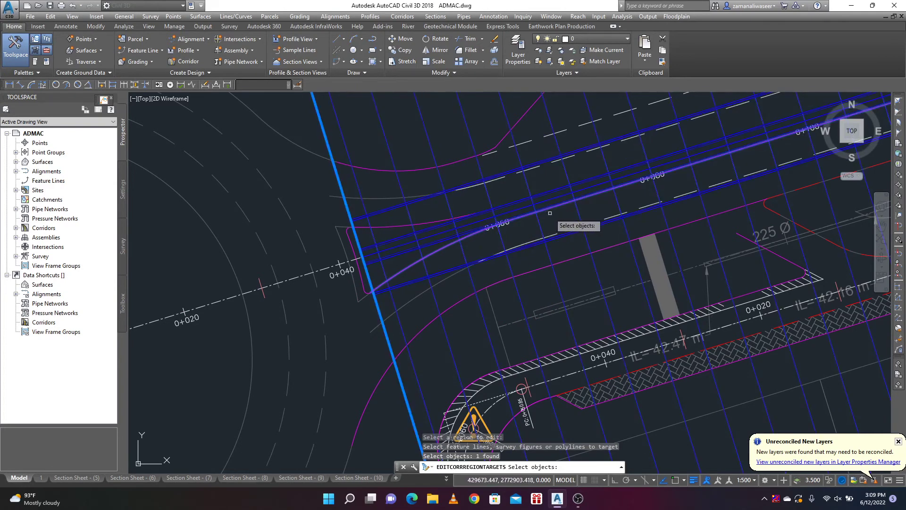
{"action": "key", "text": "Return"}
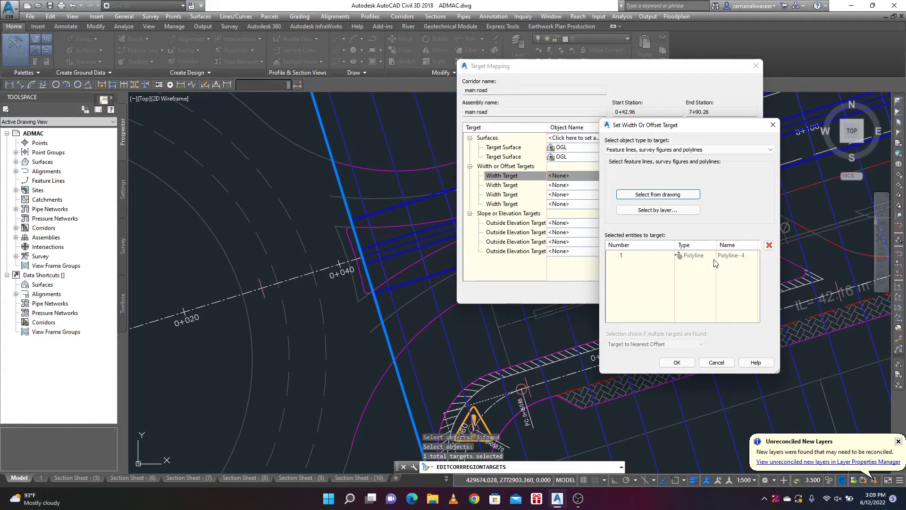
{"action": "left_click", "coordinate": [676, 362]}
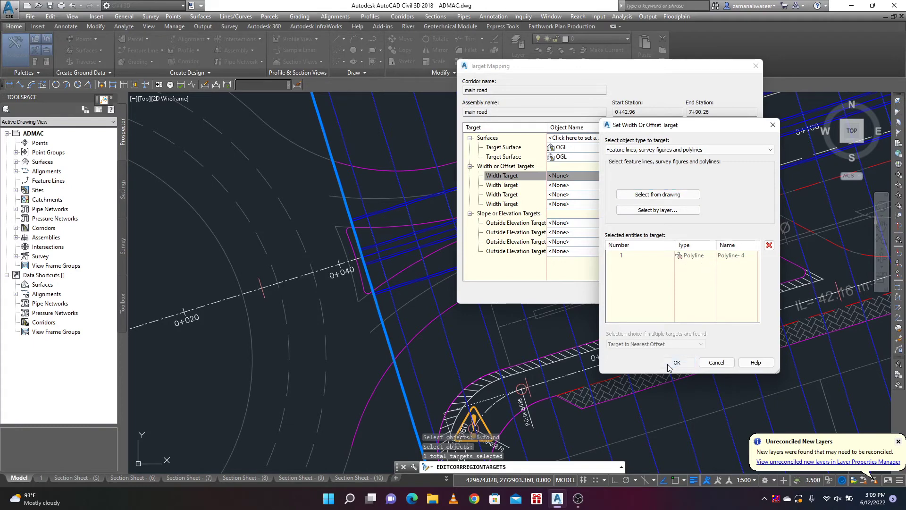
Set the second right-side LaneSuperelevationAOR width target to the two outer road edge polylines, picked from the drawing.
{"action": "left_click", "coordinate": [571, 185]}
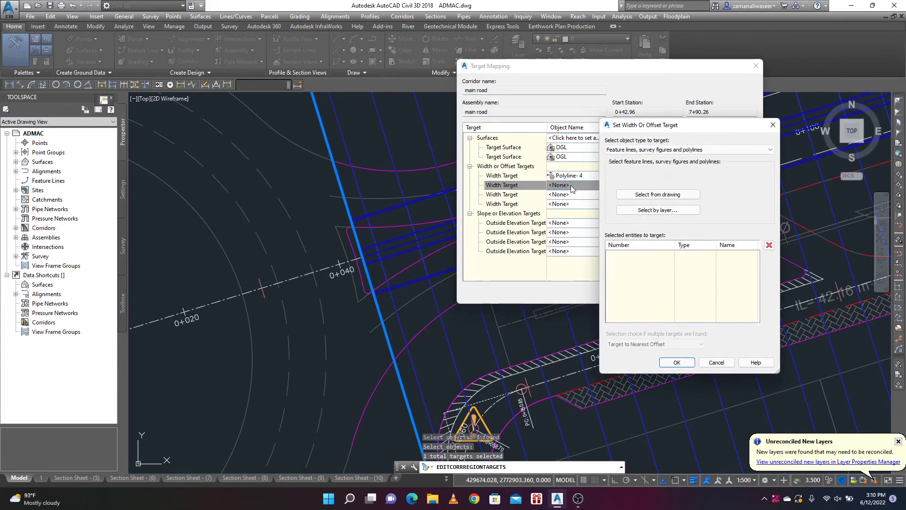
{"action": "left_click", "coordinate": [641, 199]}
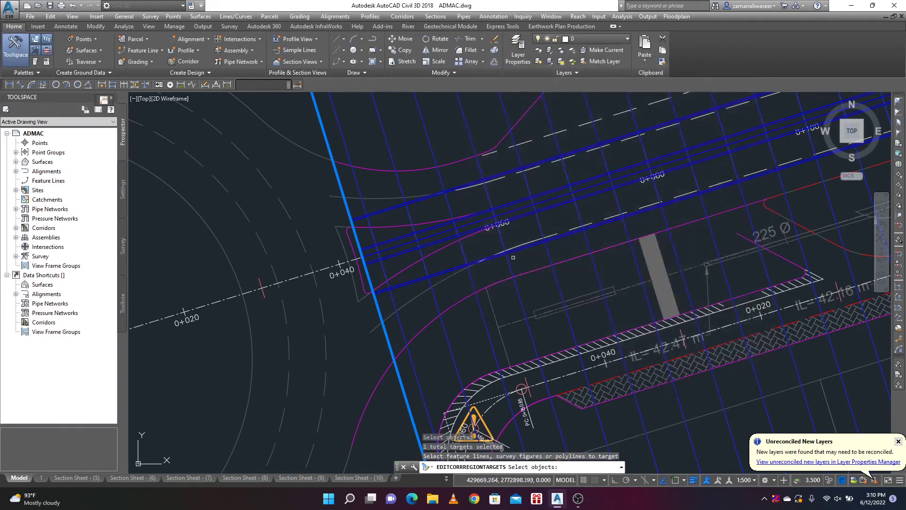
{"action": "left_click", "coordinate": [494, 283]}
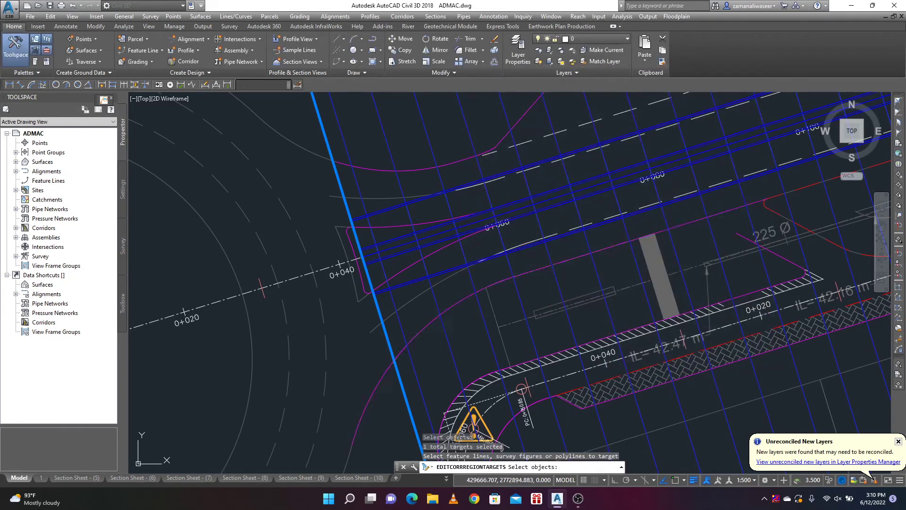
{"action": "left_click", "coordinate": [776, 195]}
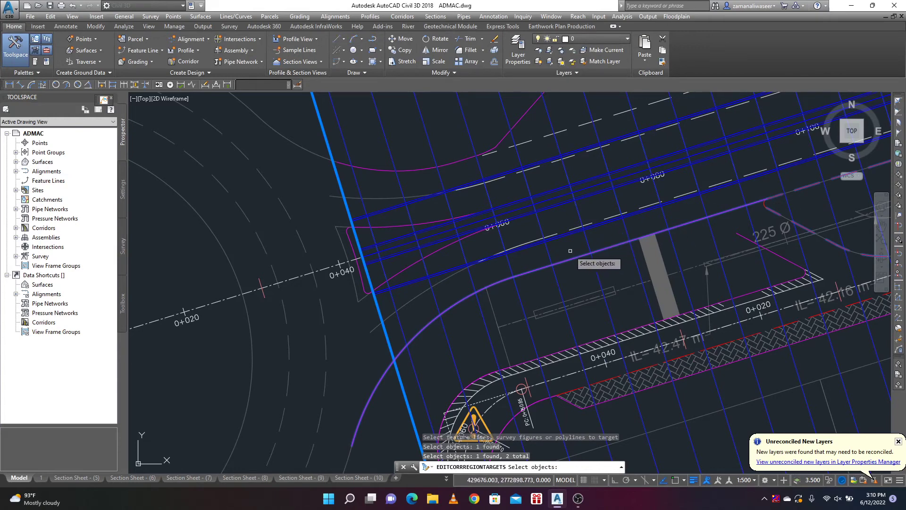
{"action": "key", "text": "Return"}
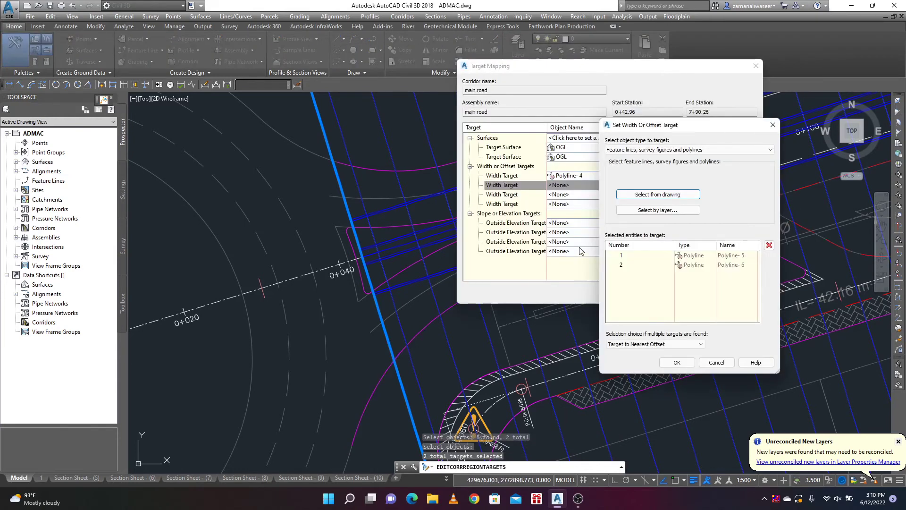
{"action": "left_click", "coordinate": [677, 363]}
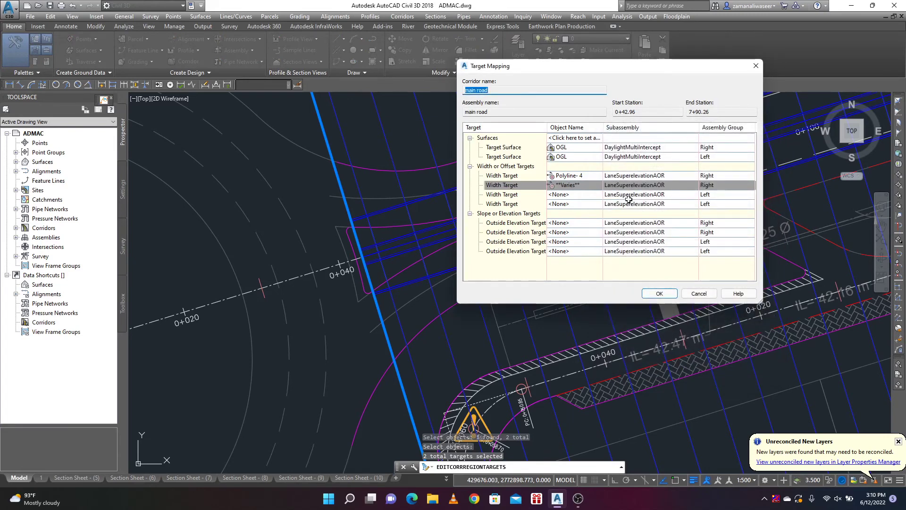
Set the first left-side LaneSuperelevationAOR width target to the polylines along the upper edge of the median island and its continuation, picked from the drawing.
{"action": "left_click", "coordinate": [571, 196]}
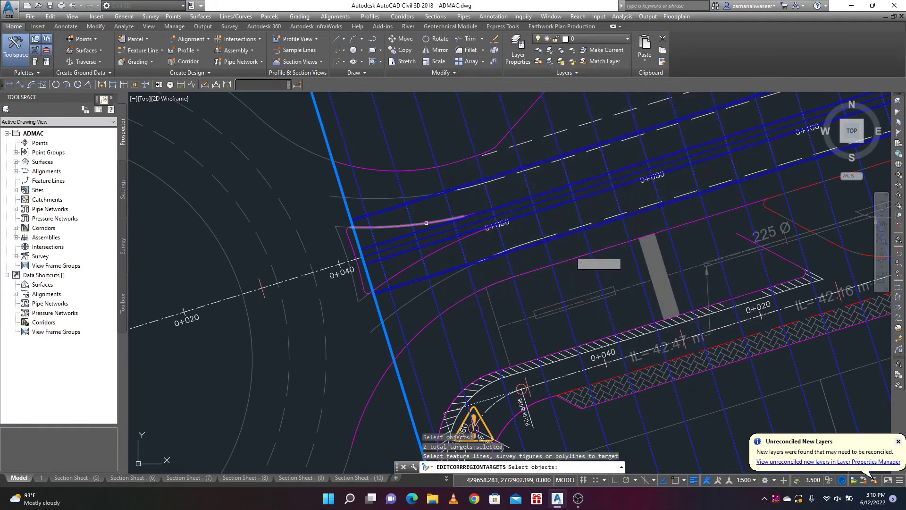
{"action": "left_click", "coordinate": [428, 220]}
{"action": "scroll", "coordinate": [468, 212], "scroll_direction": "up", "scroll_amount": 5}
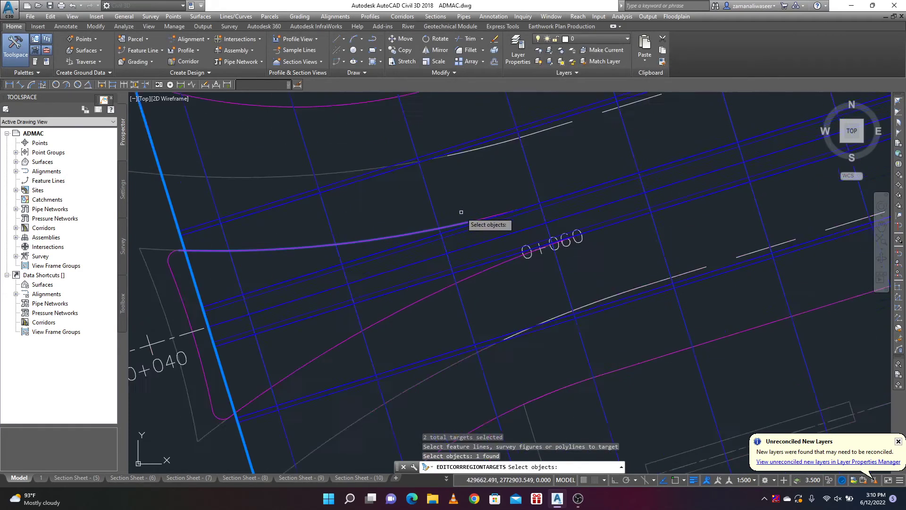
{"action": "left_click", "coordinate": [487, 224]}
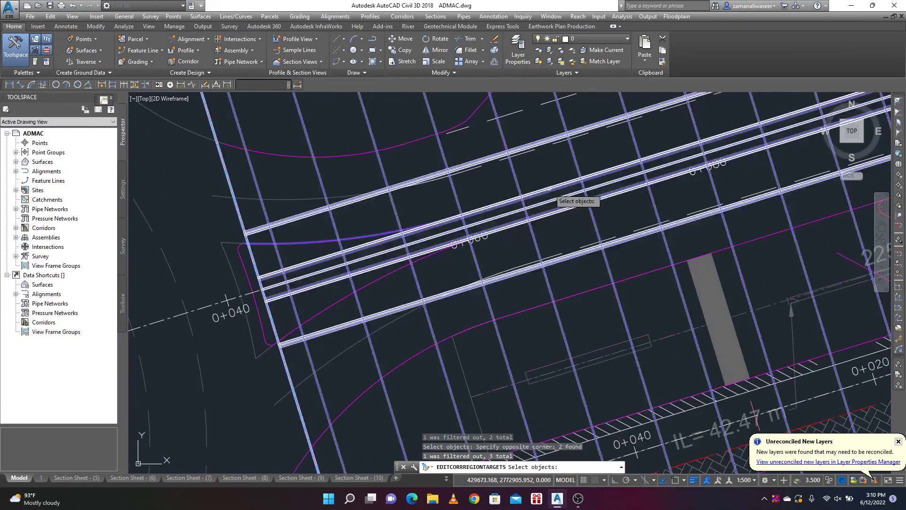
{"action": "middle_click_drag", "start_coordinate": [549, 188], "coordinate": [568, 241]}
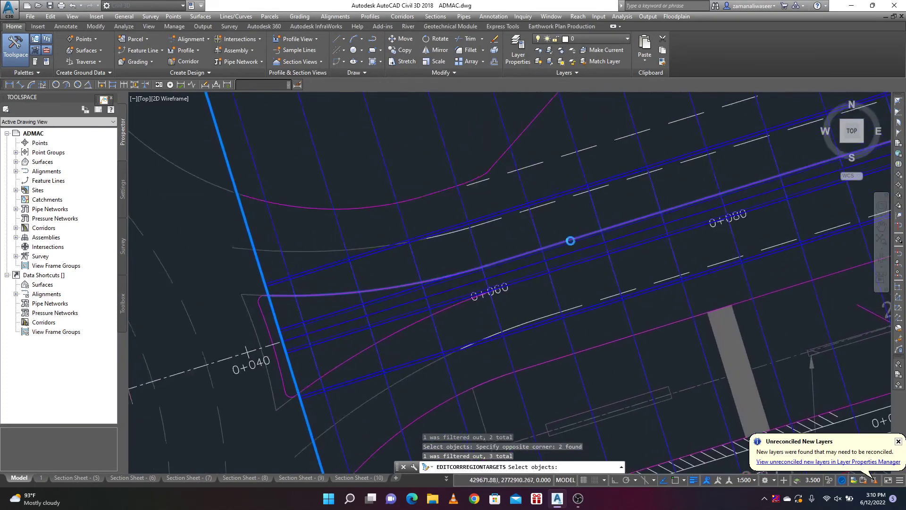
{"action": "key", "text": "Return"}
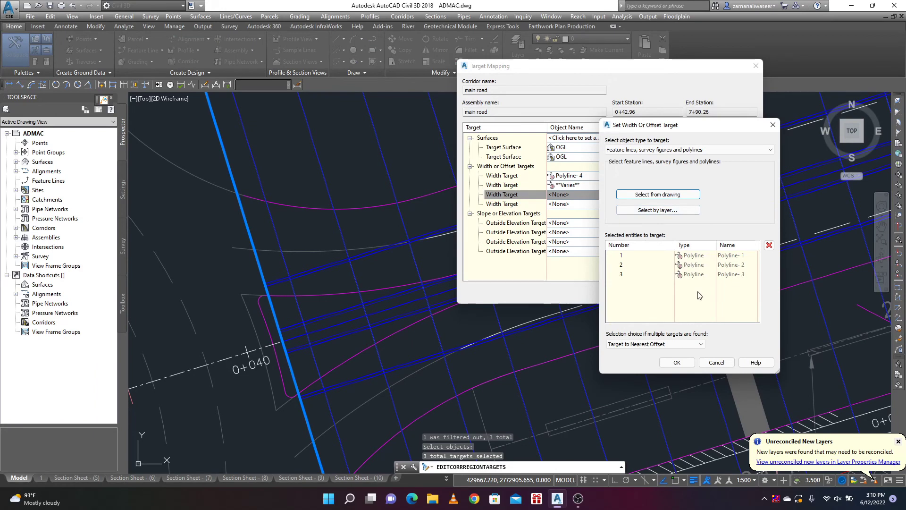
{"action": "left_click", "coordinate": [666, 363]}
Set the second left-side LaneSuperelevationAOR width target to the two polylines forming the upper outer road edge, picked from the drawing.
{"action": "left_click", "coordinate": [572, 204]}
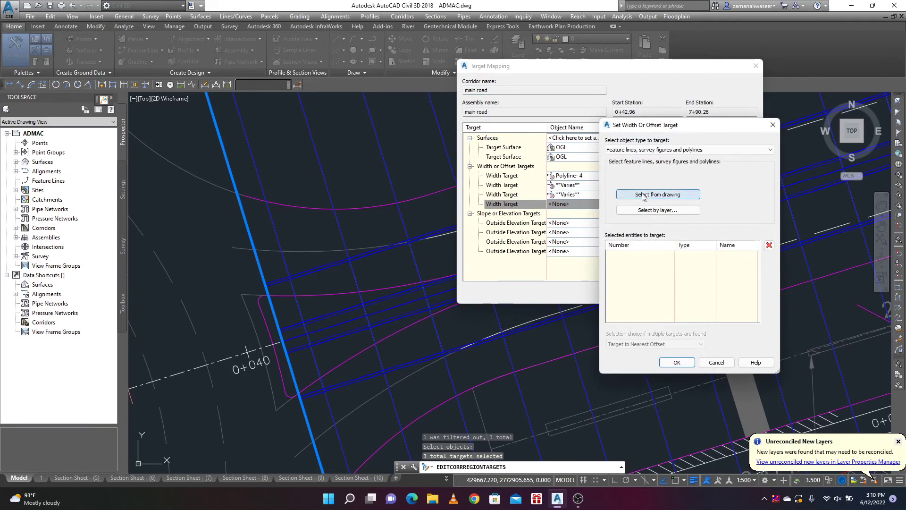
{"action": "left_click", "coordinate": [646, 197]}
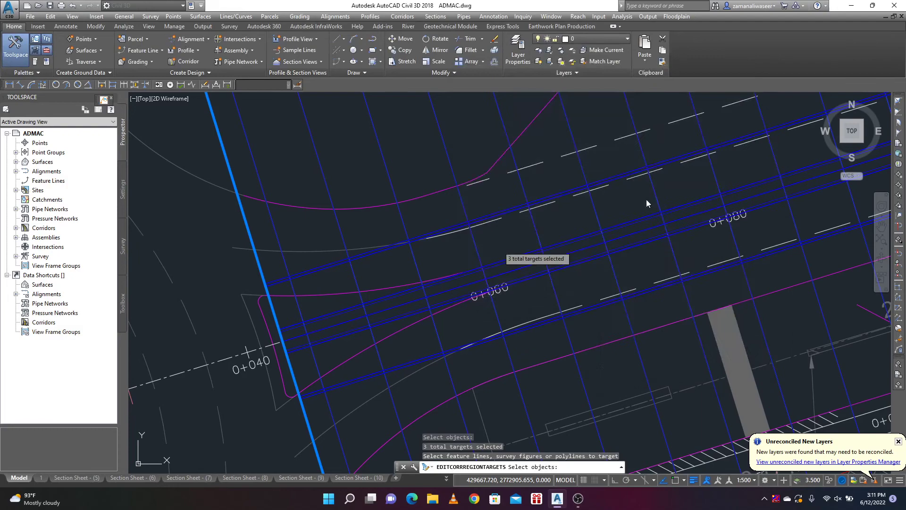
{"action": "left_click", "coordinate": [418, 197]}
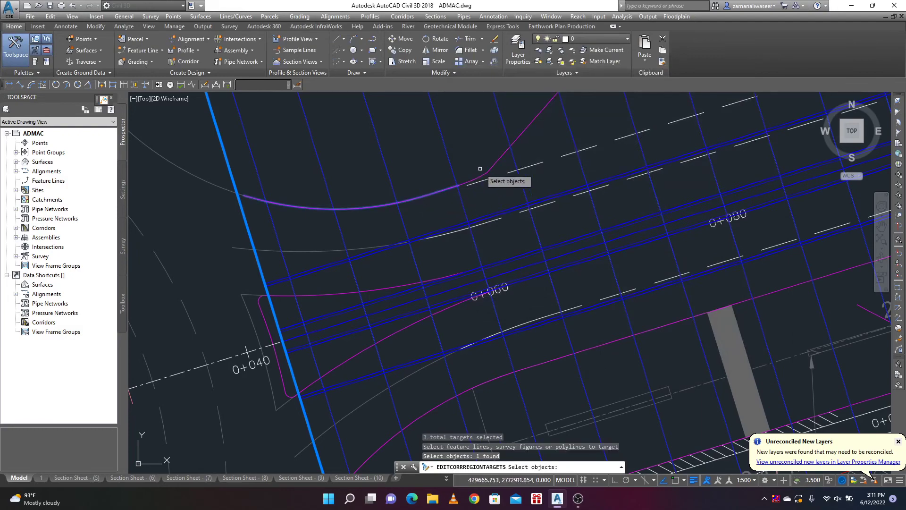
{"action": "left_click", "coordinate": [485, 173]}
{"action": "scroll", "coordinate": [443, 265], "scroll_direction": "down", "scroll_amount": 8}
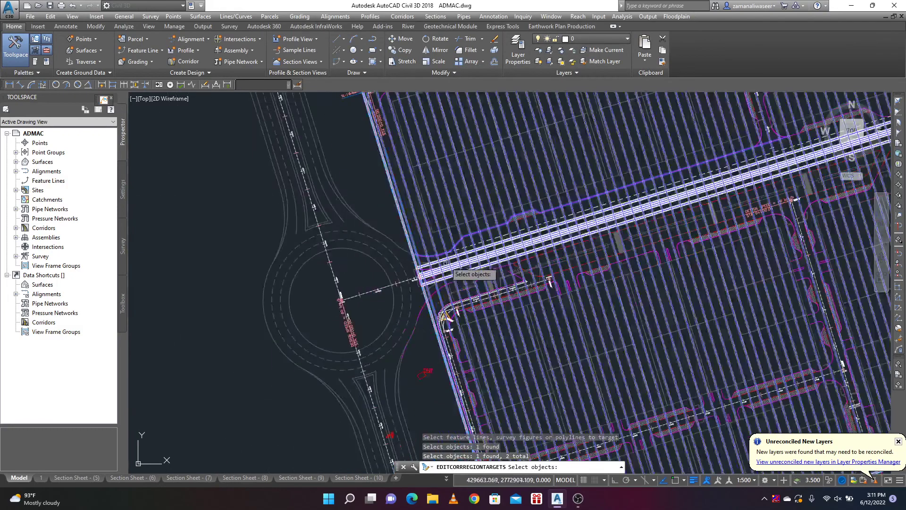
{"action": "scroll", "coordinate": [526, 214], "scroll_direction": "up", "scroll_amount": 4}
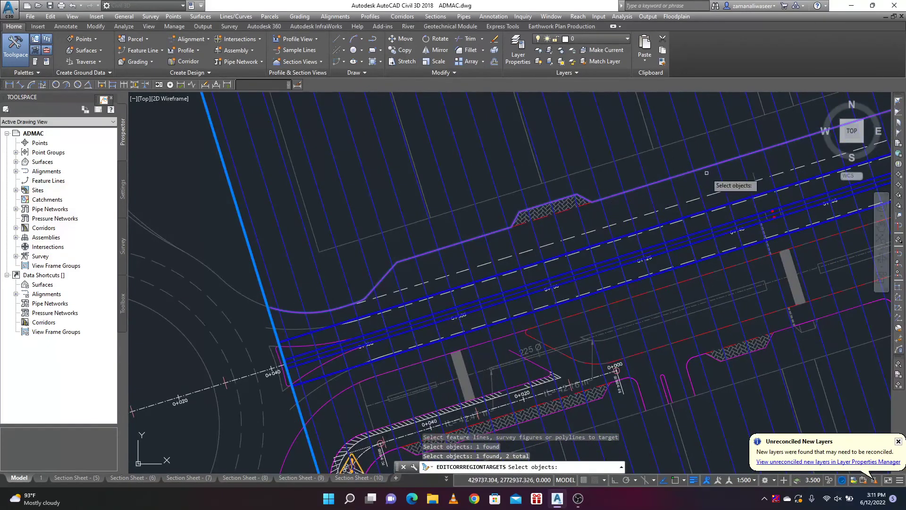
{"action": "scroll", "coordinate": [548, 232], "scroll_direction": "down", "scroll_amount": 2}
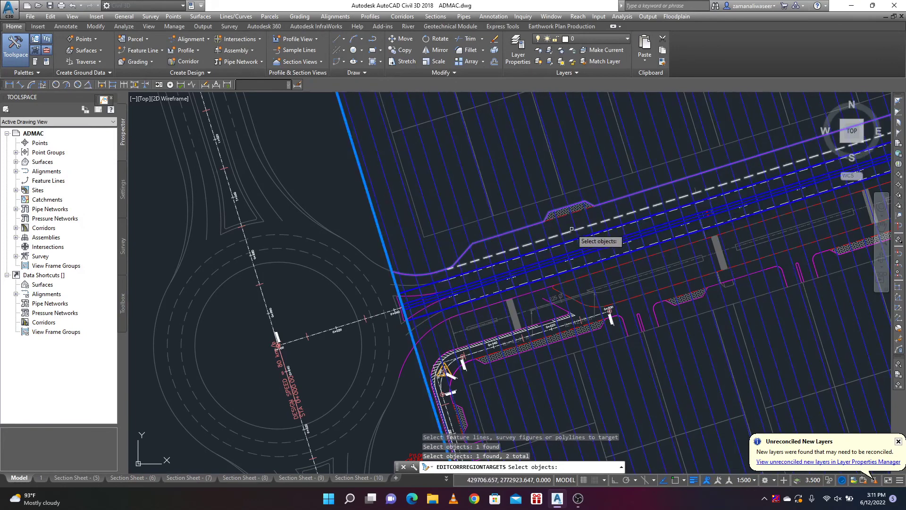
{"action": "key", "text": "Return"}
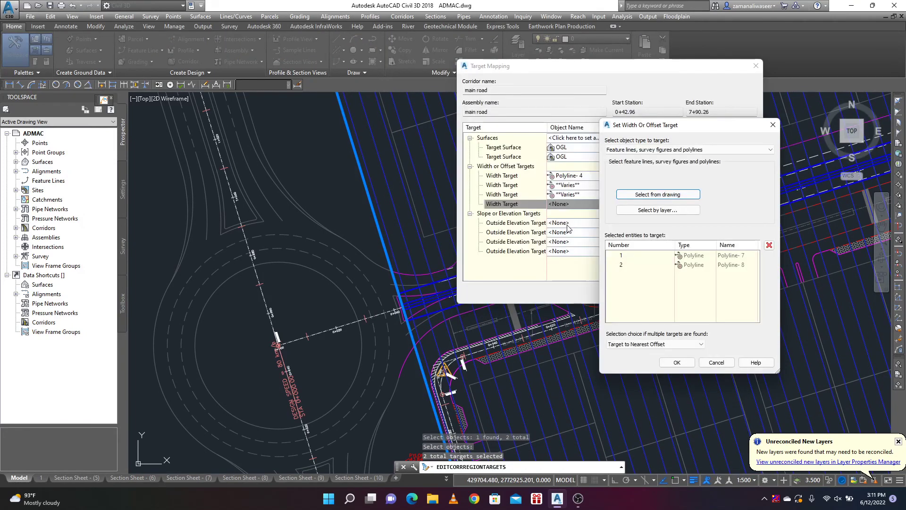
{"action": "left_click", "coordinate": [673, 362]}
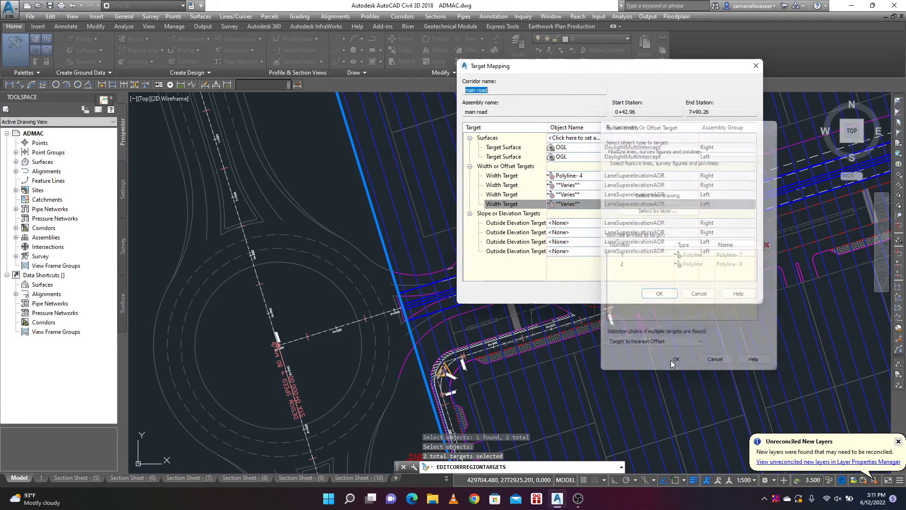
Apply the target mapping to the main road corridor region and dismiss the event viewer.
{"action": "left_click", "coordinate": [658, 294]}
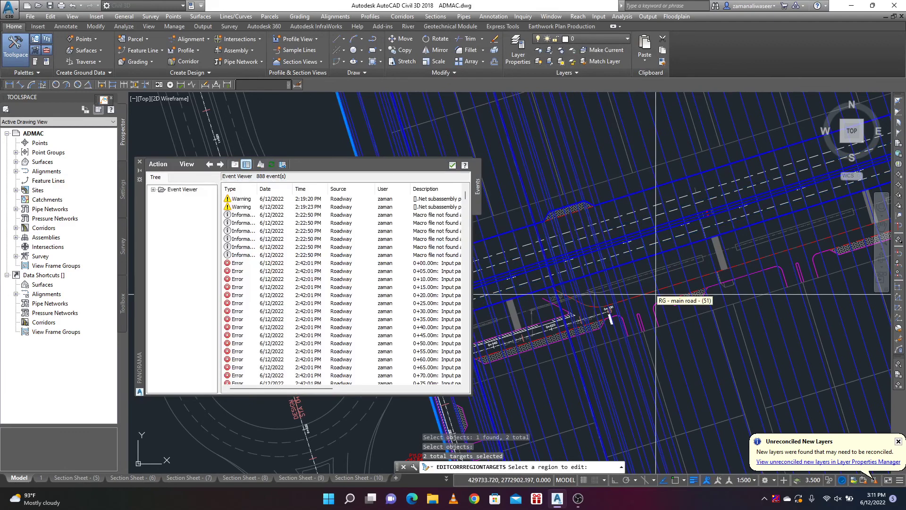
{"action": "scroll", "coordinate": [552, 266], "scroll_direction": "down", "scroll_amount": 2}
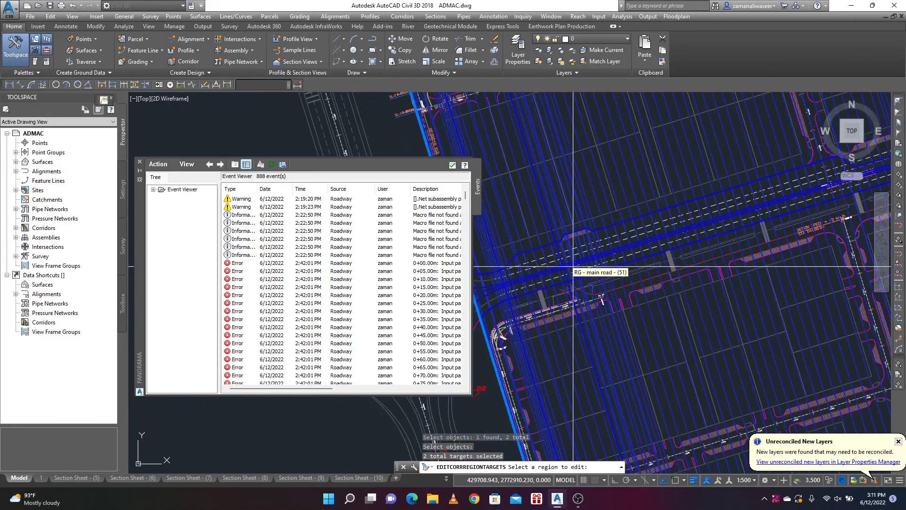
{"action": "left_click", "coordinate": [453, 164]}
{"action": "key", "text": "Escape"}
Examine the rebuilt main road corridor around the median island, along both outer road edges and at the hatched bay.
{"action": "left_click", "coordinate": [478, 297]}
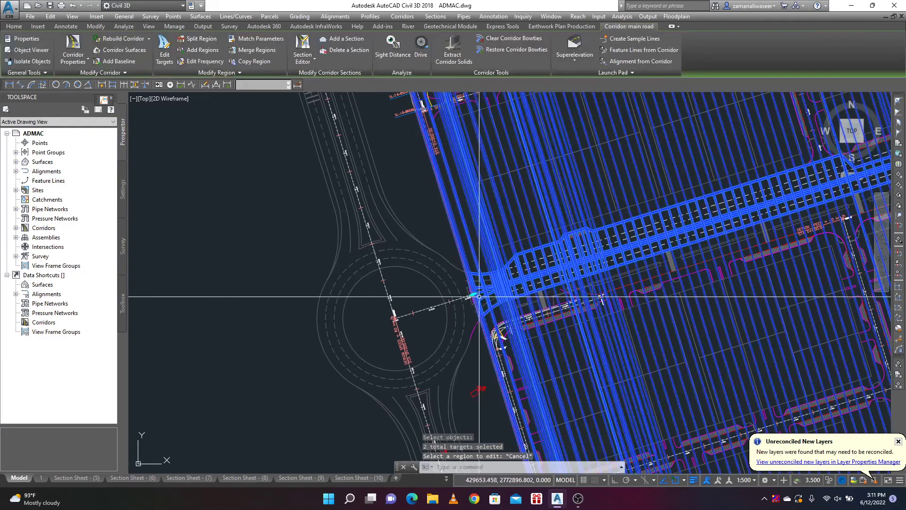
{"action": "scroll", "coordinate": [479, 296], "scroll_direction": "up", "scroll_amount": 8}
{"action": "key", "text": "Escape"}
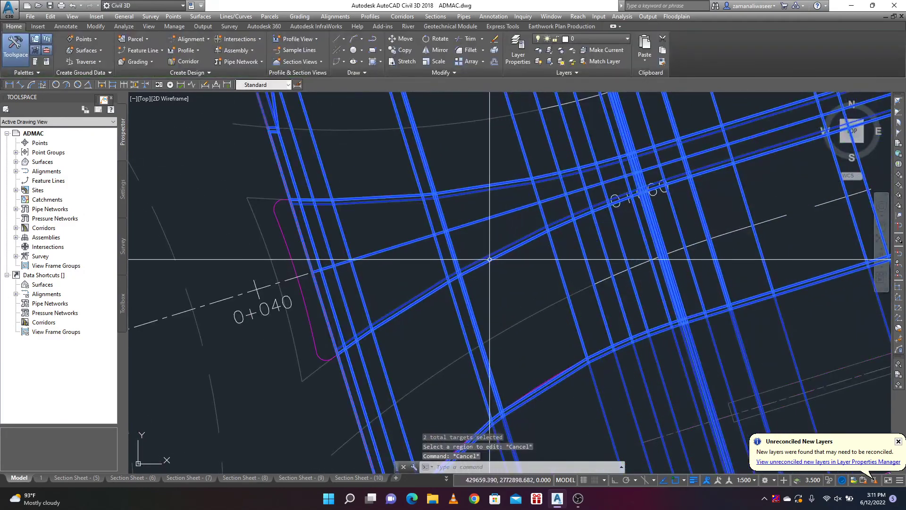
{"action": "left_click", "coordinate": [489, 259]}
{"action": "key", "text": "Escape"}
{"action": "scroll", "coordinate": [498, 267], "scroll_direction": "down", "scroll_amount": 3}
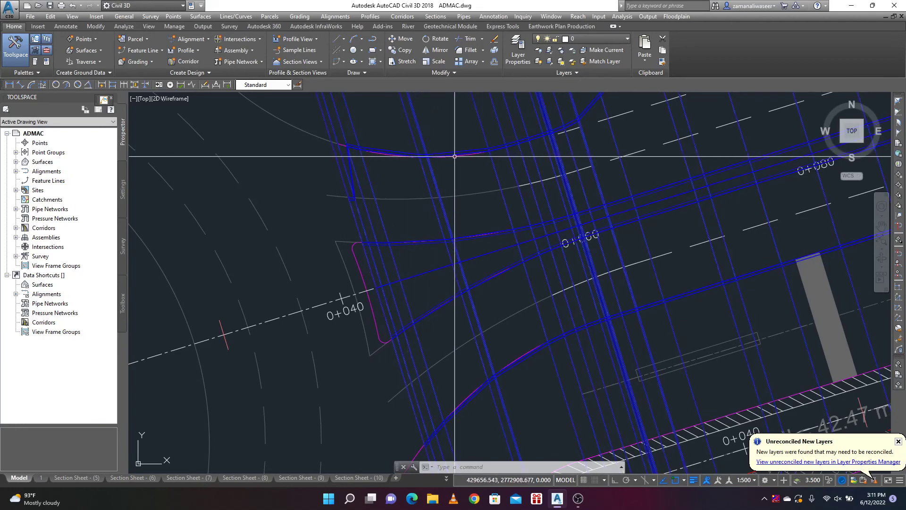
{"action": "scroll", "coordinate": [479, 242], "scroll_direction": "down", "scroll_amount": 5}
{"action": "scroll", "coordinate": [479, 242], "scroll_direction": "up", "scroll_amount": 5}
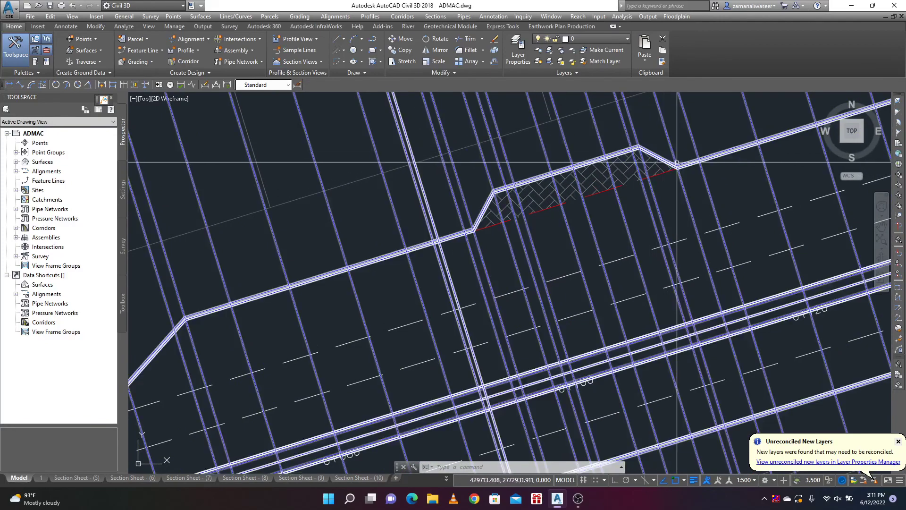
{"action": "scroll", "coordinate": [569, 207], "scroll_direction": "down", "scroll_amount": 5}
{"action": "middle_click_drag", "start_coordinate": [454, 296], "coordinate": [523, 249]}
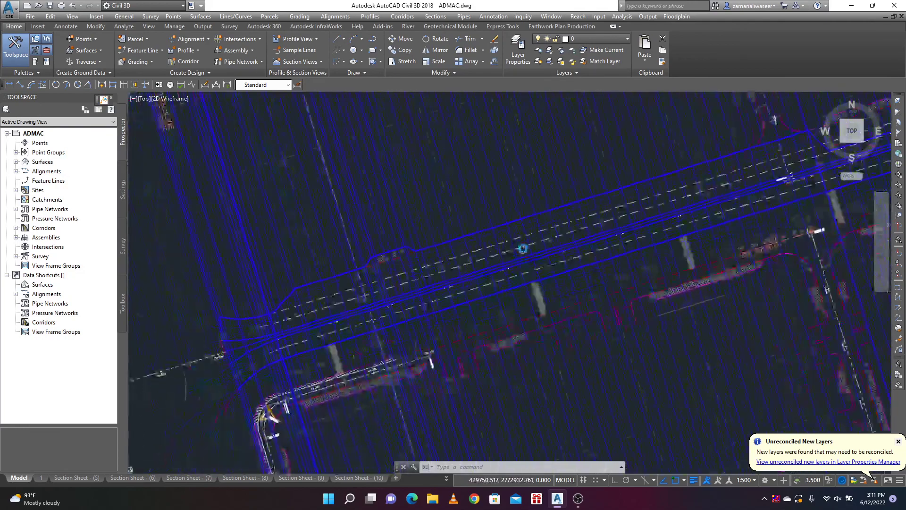
{"action": "middle_click_drag", "start_coordinate": [413, 310], "coordinate": [518, 264]}
{"action": "scroll", "coordinate": [518, 264], "scroll_direction": "up", "scroll_amount": 3}
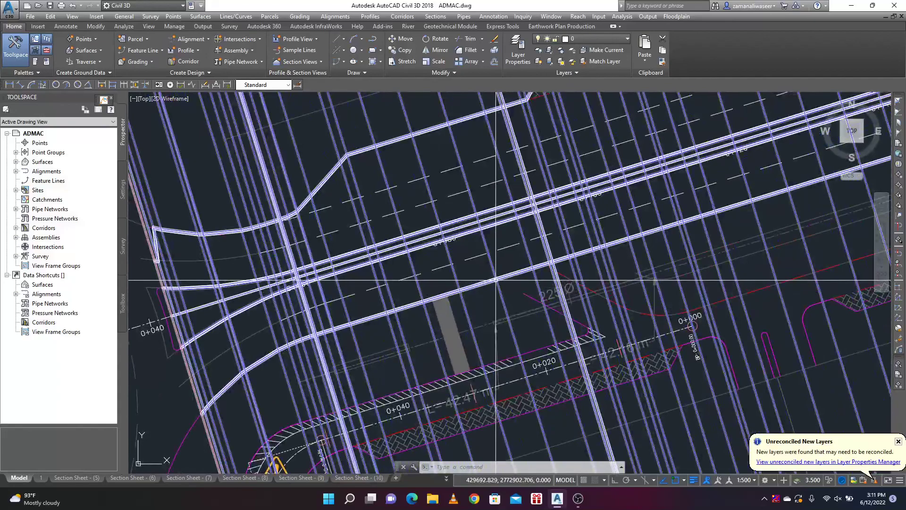
{"action": "scroll", "coordinate": [496, 280], "scroll_direction": "down", "scroll_amount": 5}
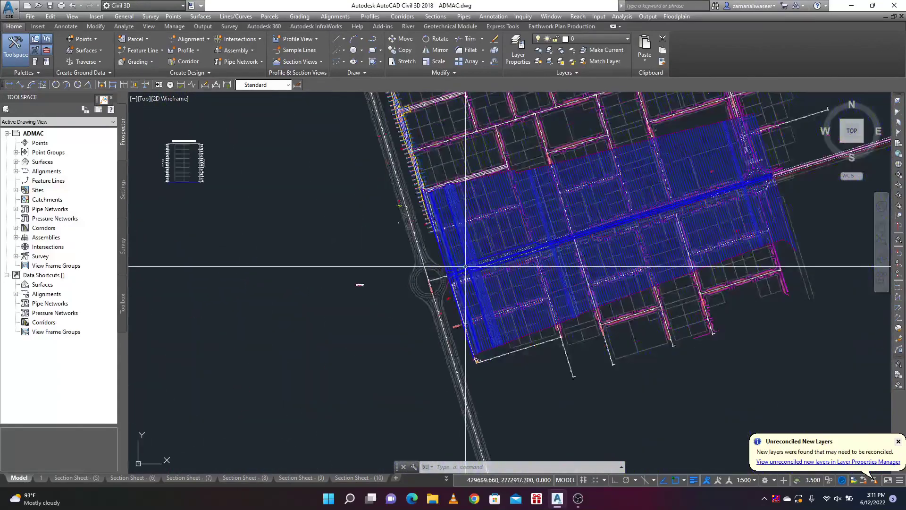